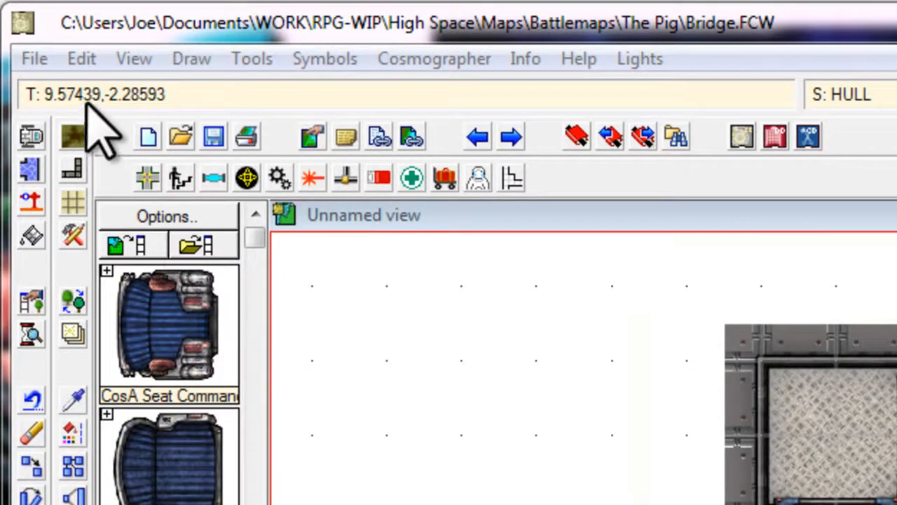
Step: Start saving the Bridge map under a new format, Rectangular section JPEG, and open the bitmap options for the export
{"action": "left_click", "coordinate": [34, 59]}
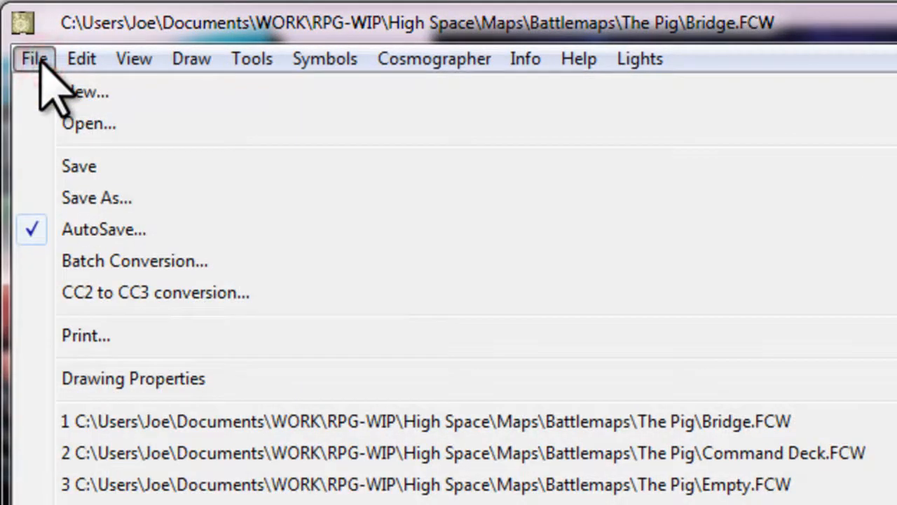
{"action": "left_click", "coordinate": [66, 199]}
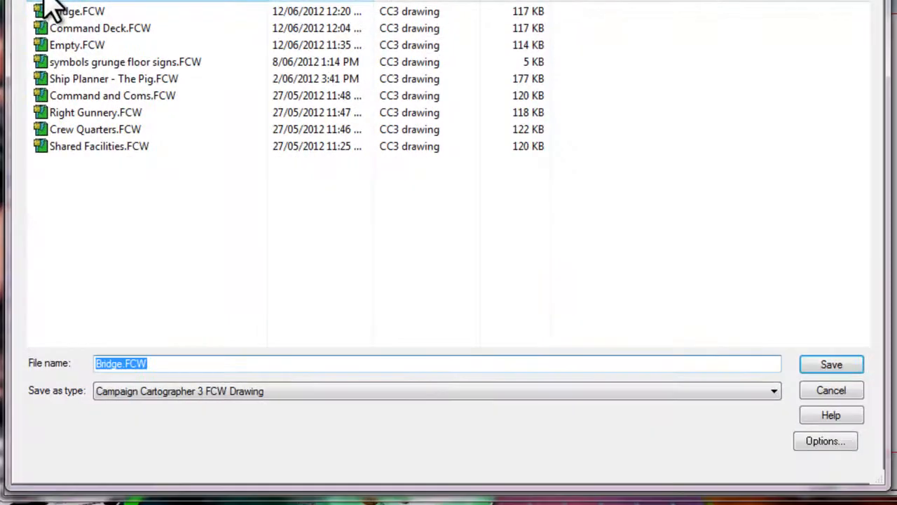
{"action": "left_click", "coordinate": [182, 394]}
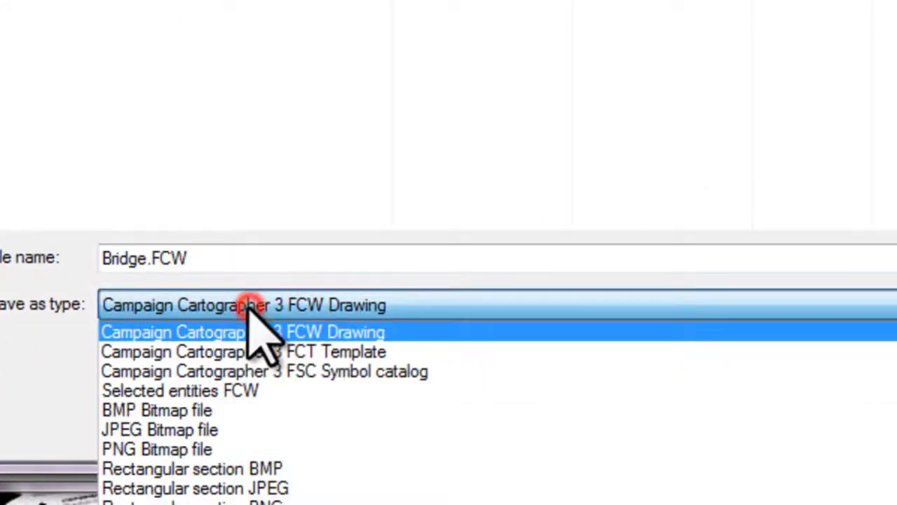
{"action": "left_click", "coordinate": [291, 491]}
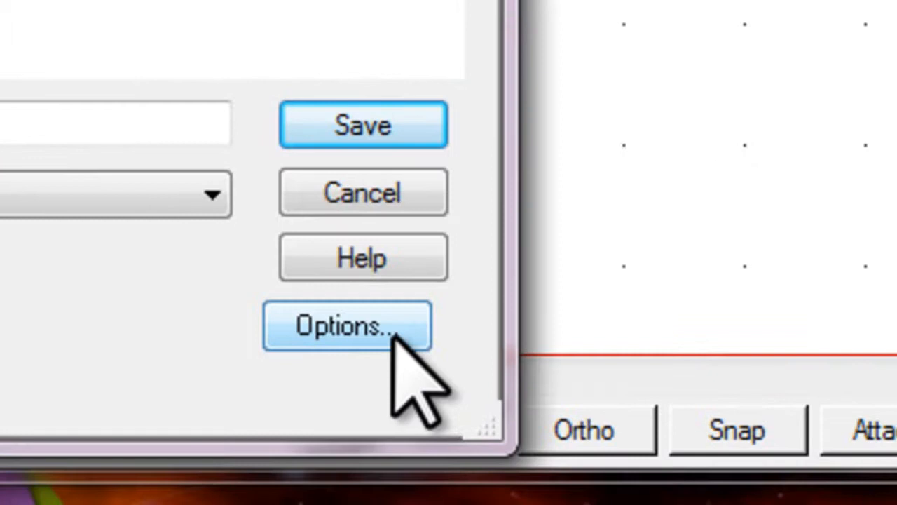
{"action": "left_click", "coordinate": [394, 335]}
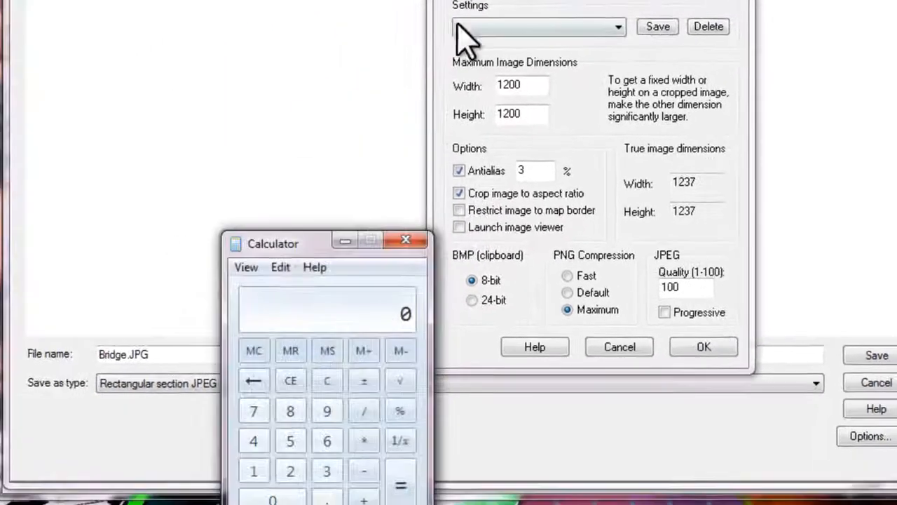
Step: Calculate the export image size in the Calculator by multiplying 150 by 7
{"action": "left_click_drag", "start_coordinate": [182, 298], "coordinate": [60, 242]}
{"action": "left_click_drag", "start_coordinate": [223, 149], "coordinate": [228, 166]}
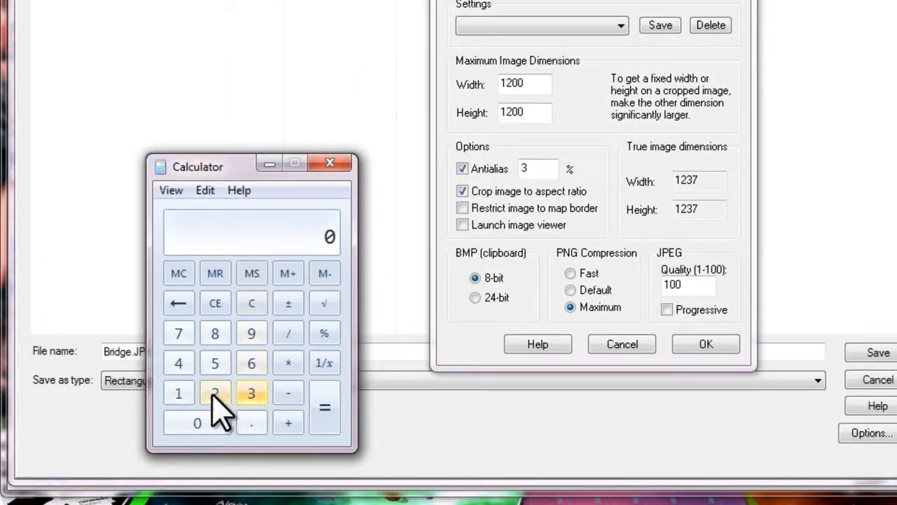
{"action": "left_click", "coordinate": [178, 394]}
{"action": "left_click", "coordinate": [206, 365]}
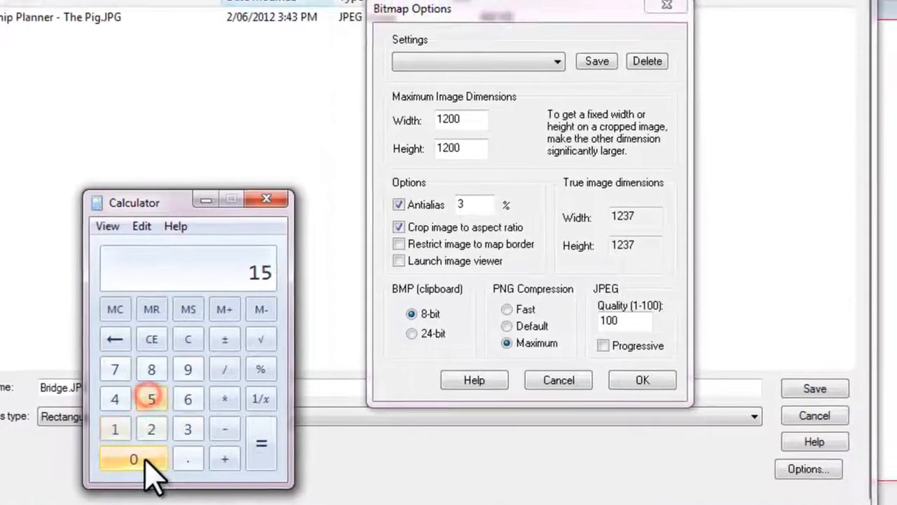
{"action": "left_click", "coordinate": [202, 426]}
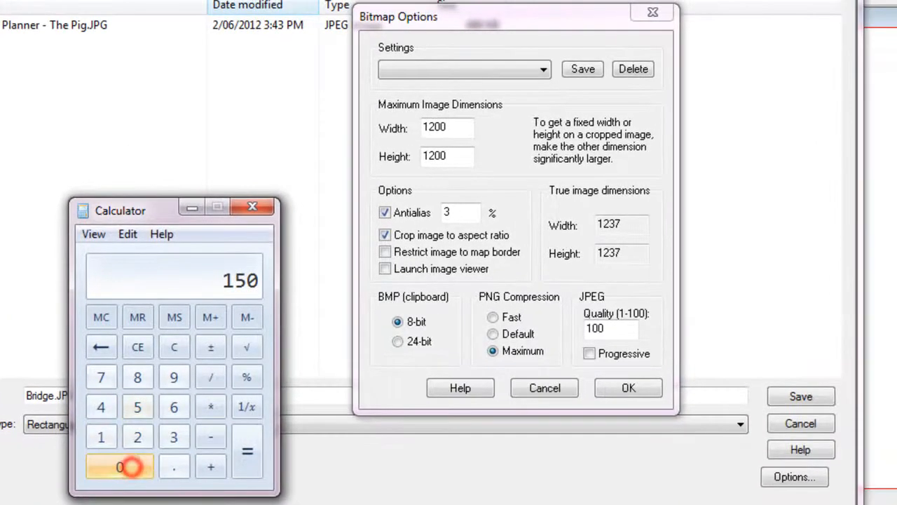
{"action": "left_click", "coordinate": [213, 410]}
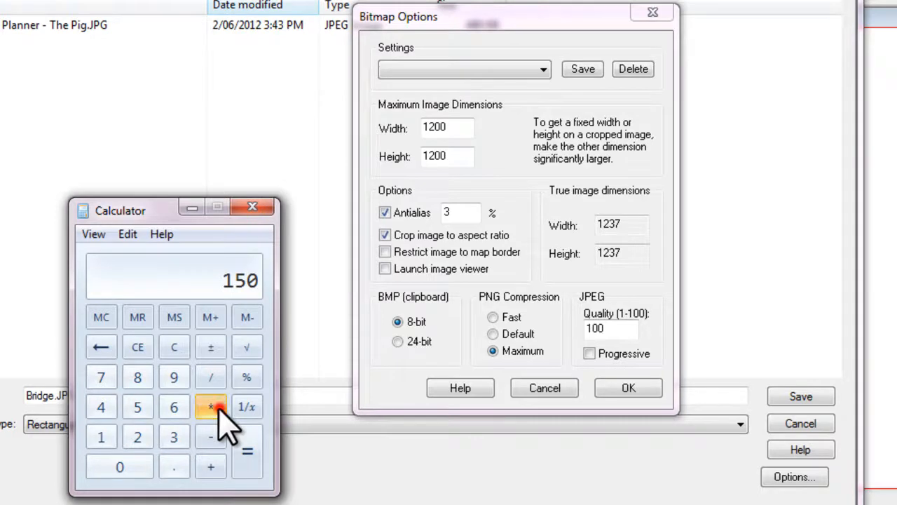
{"action": "left_click", "coordinate": [103, 377]}
{"action": "left_click", "coordinate": [247, 464]}
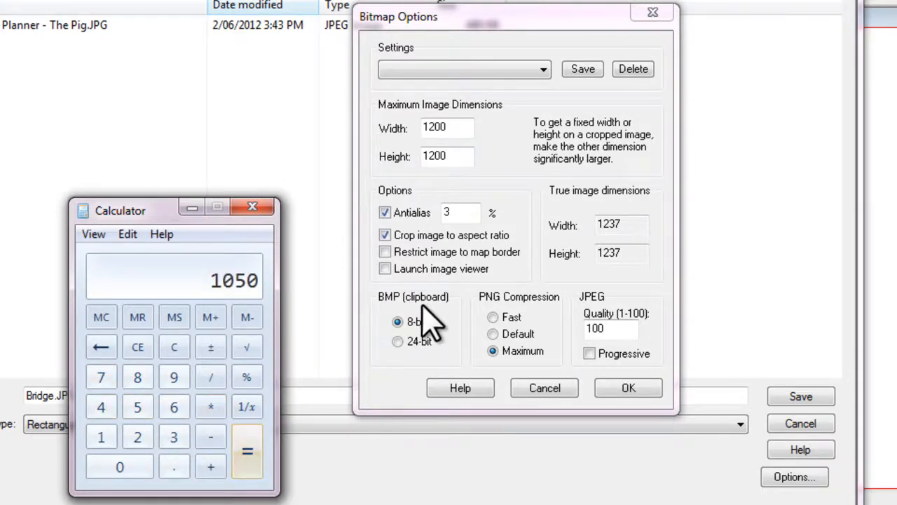
Step: Set the maximum image width and height to 1050, keep JPEG quality at 100, and accept the bitmap options
{"action": "left_click_drag", "start_coordinate": [463, 127], "coordinate": [414, 127]}
{"action": "type", "text": "10"}
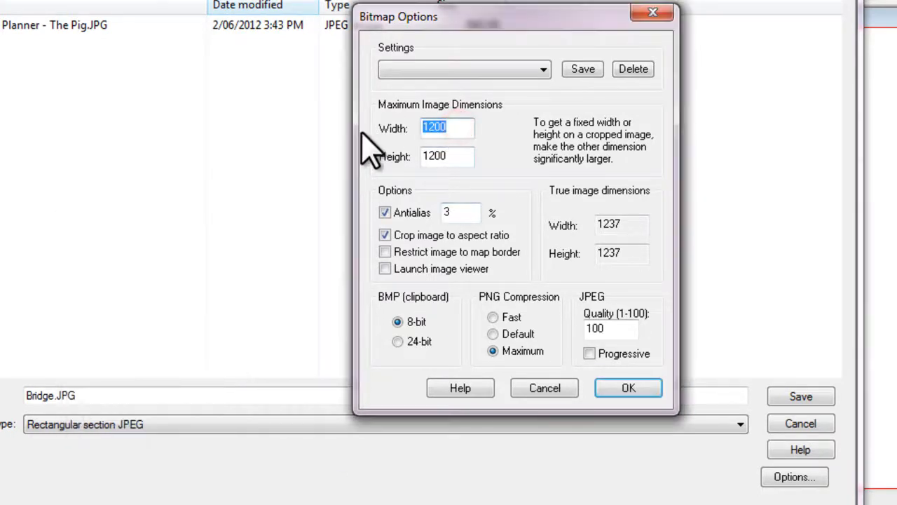
{"action": "type", "text": "50"}
{"action": "key", "text": "Tab"}
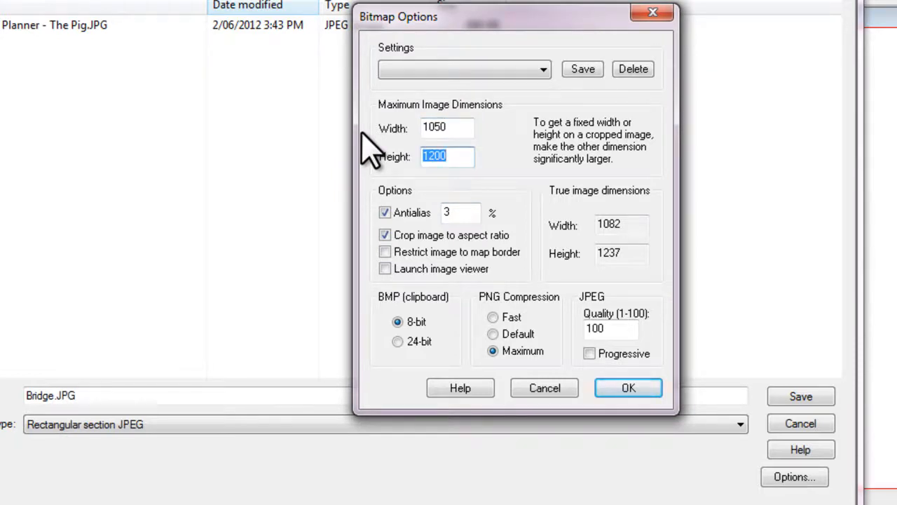
{"action": "type", "text": "1050"}
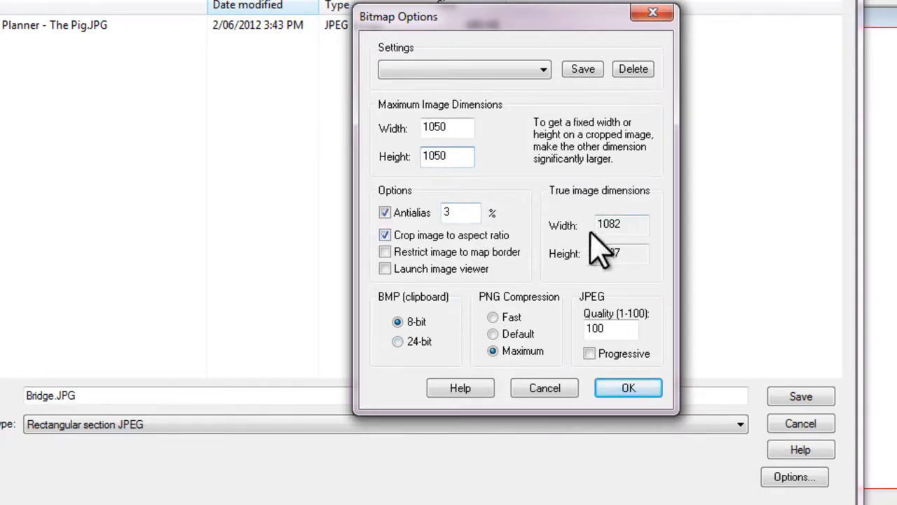
{"action": "left_click", "coordinate": [617, 330]}
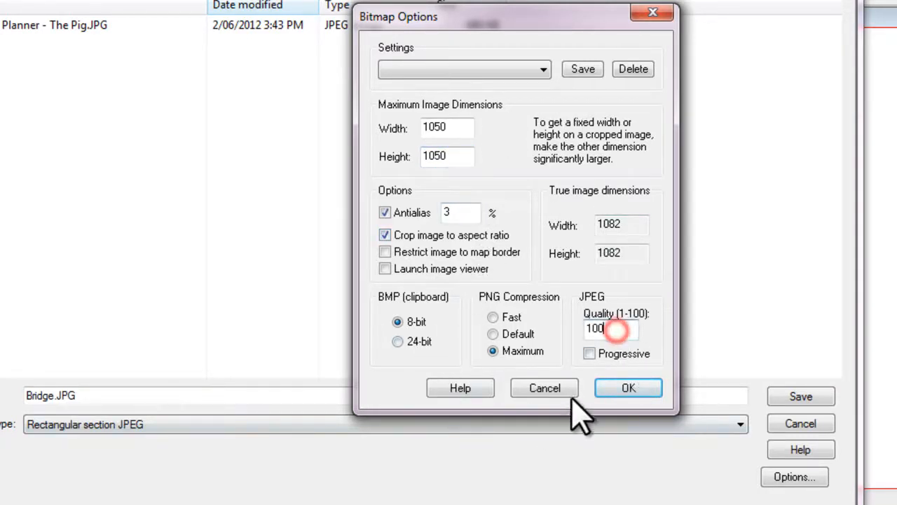
{"action": "double_click", "coordinate": [617, 330]}
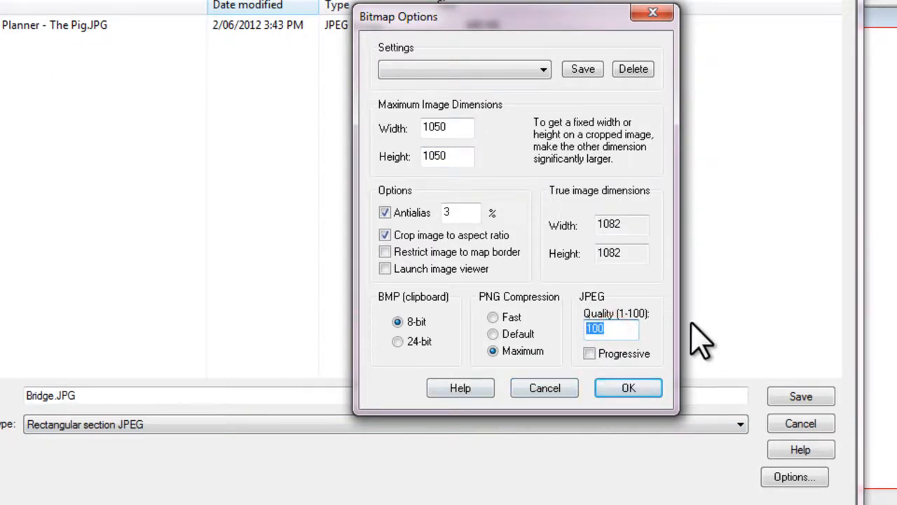
{"action": "left_click", "coordinate": [629, 389]}
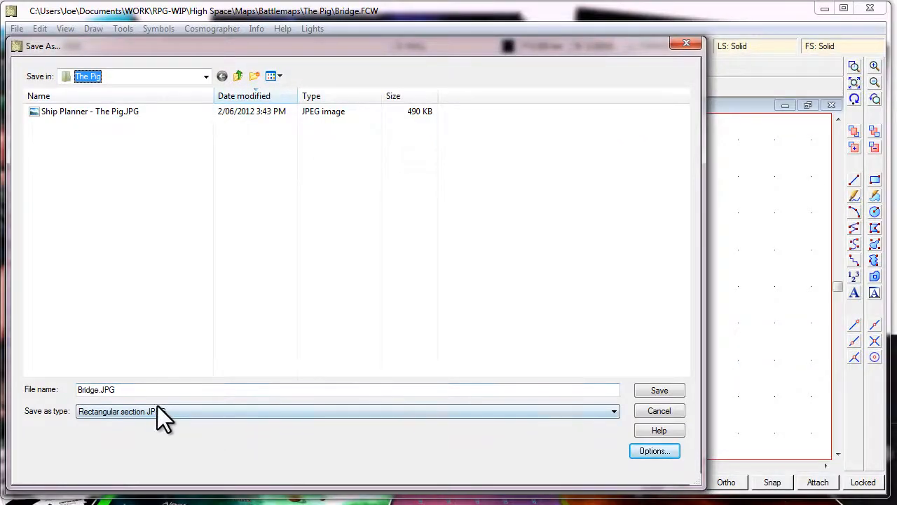
Step: Name the export file "The Pig - Bridge.JPG" and save it
{"action": "left_click", "coordinate": [78, 389]}
{"action": "type", "text": "The Pig -"}
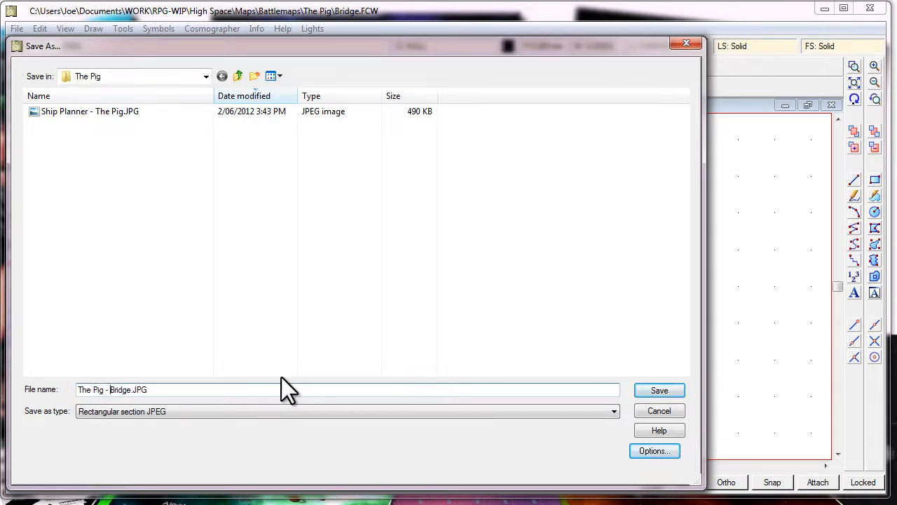
{"action": "left_click", "coordinate": [672, 390]}
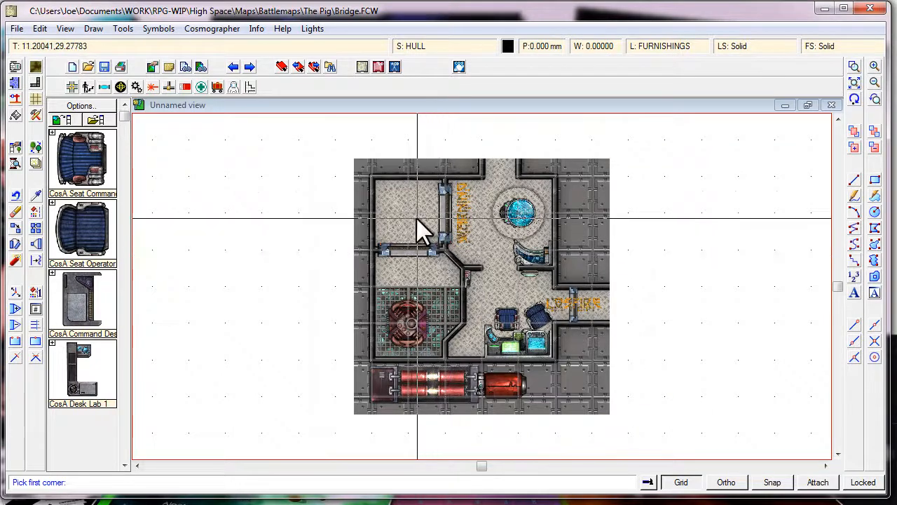
Step: Enable snapping and define the export rectangle from the upper-left to the lower-right corner of the Bridge tile
{"action": "left_click", "coordinate": [774, 483]}
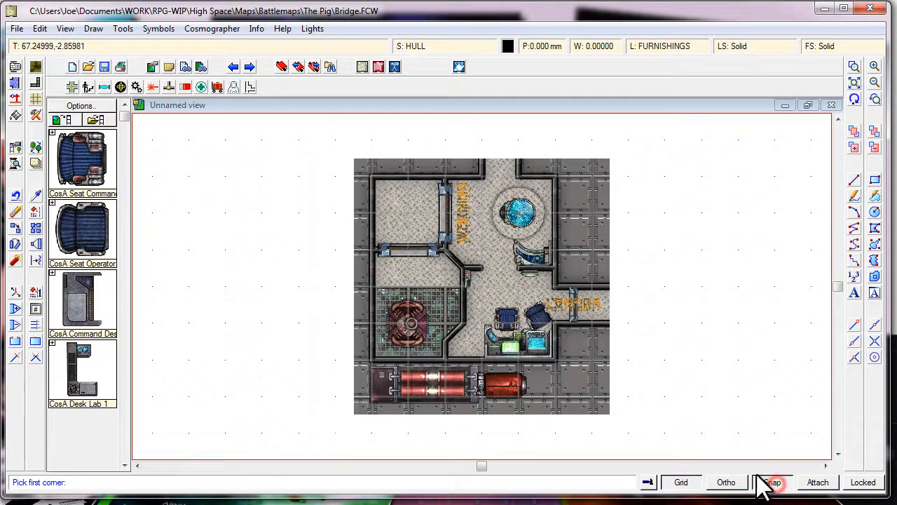
{"action": "left_click", "coordinate": [355, 154]}
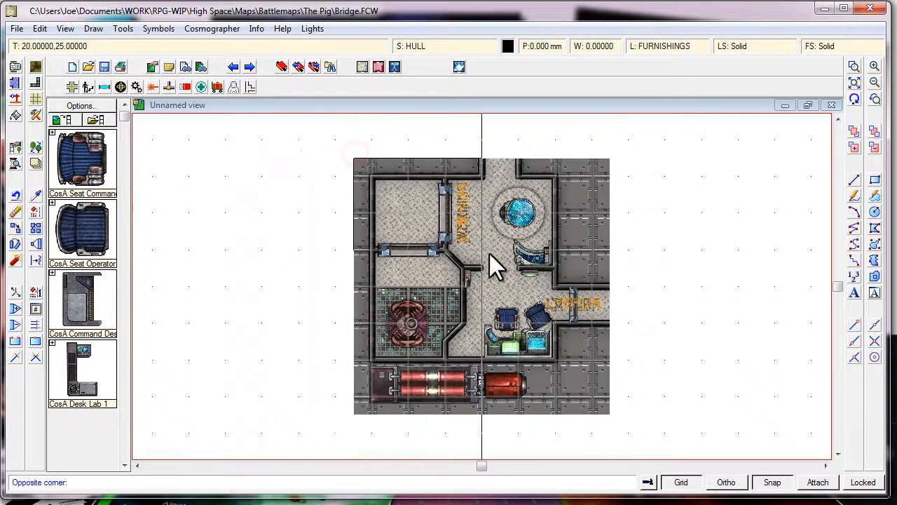
{"action": "left_click", "coordinate": [608, 414]}
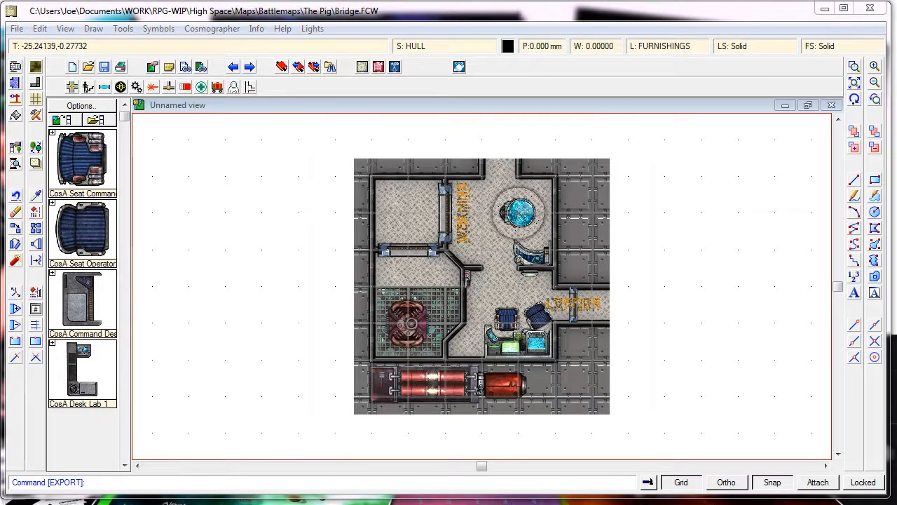
Step: Switch to Windows Explorer and open The Pig folder inside High Space, Maps, Battlemaps
{"action": "key", "text": "alt+Tab"}
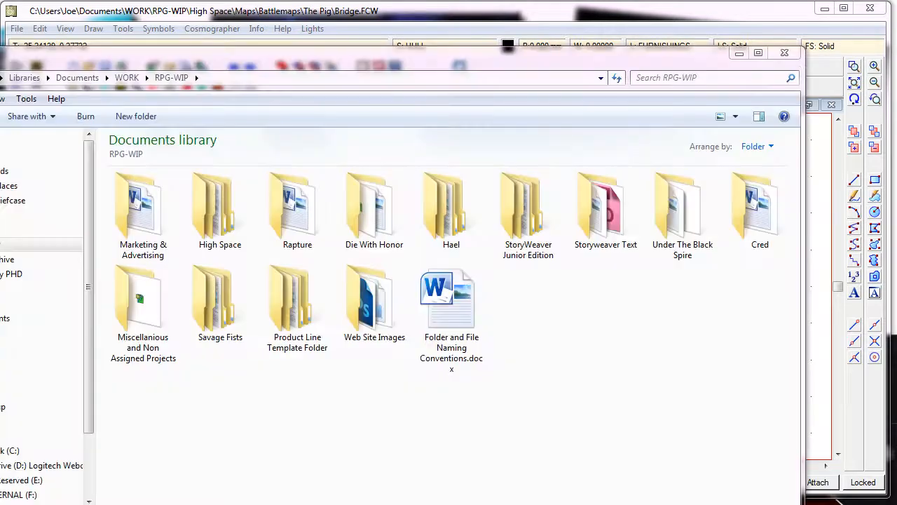
{"action": "double_click", "coordinate": [237, 213]}
{"action": "double_click", "coordinate": [232, 309]}
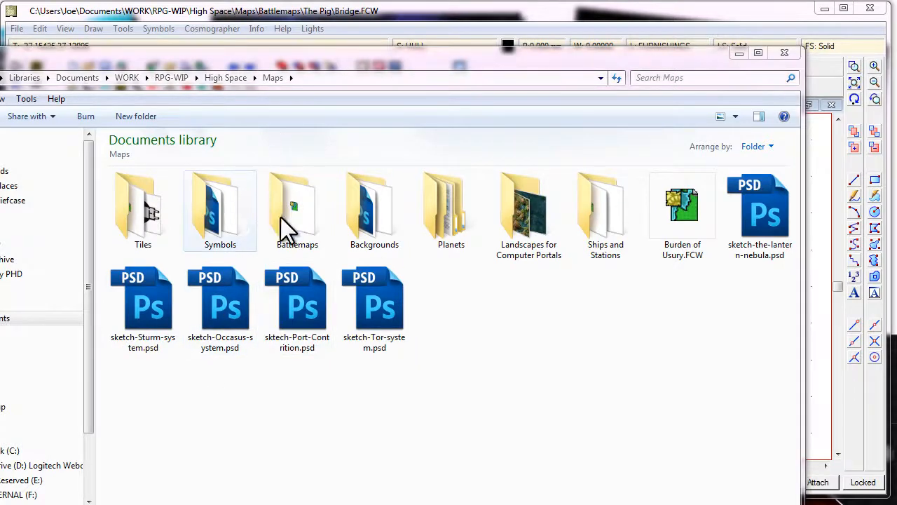
{"action": "double_click", "coordinate": [281, 218]}
{"action": "left_click", "coordinate": [140, 218]}
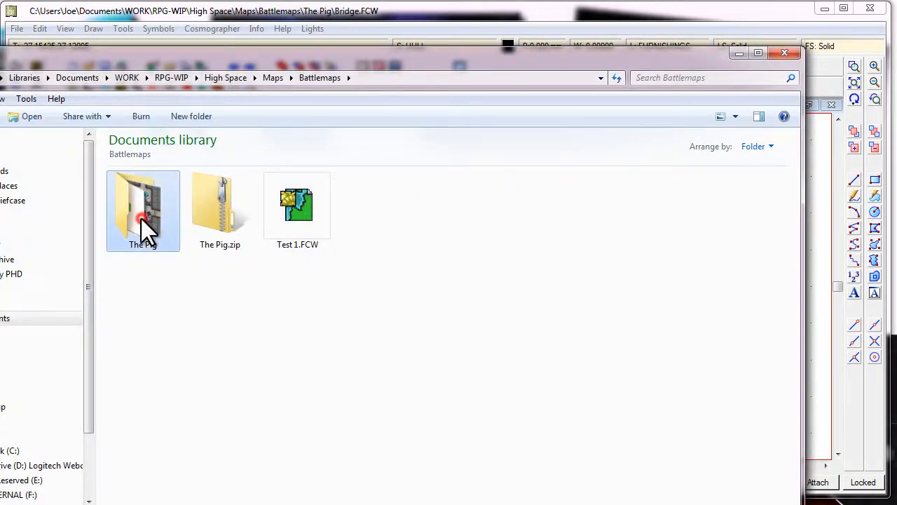
{"action": "double_click", "coordinate": [141, 219]}
Step: Inspect the exported The Pig - Bridge.JPG in an enlarged photo viewer window, and return to the map drawing
{"action": "left_click", "coordinate": [138, 209]}
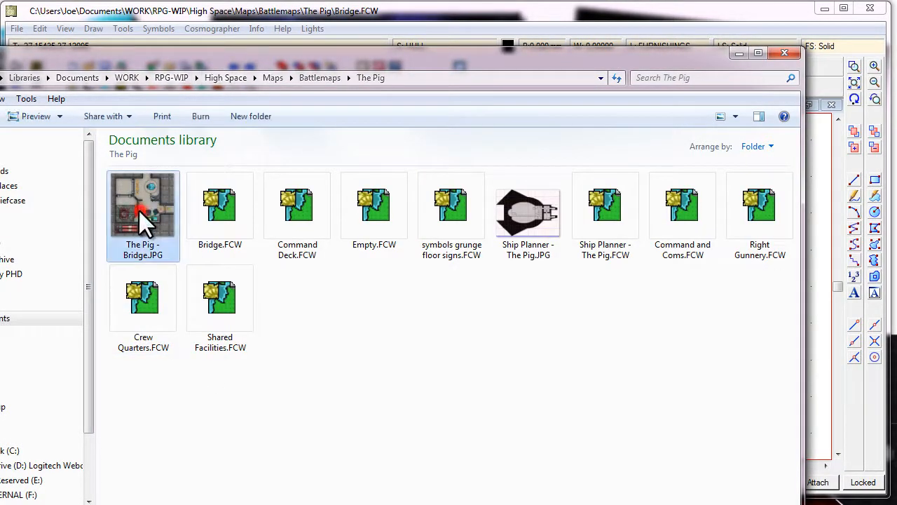
{"action": "double_click", "coordinate": [138, 209]}
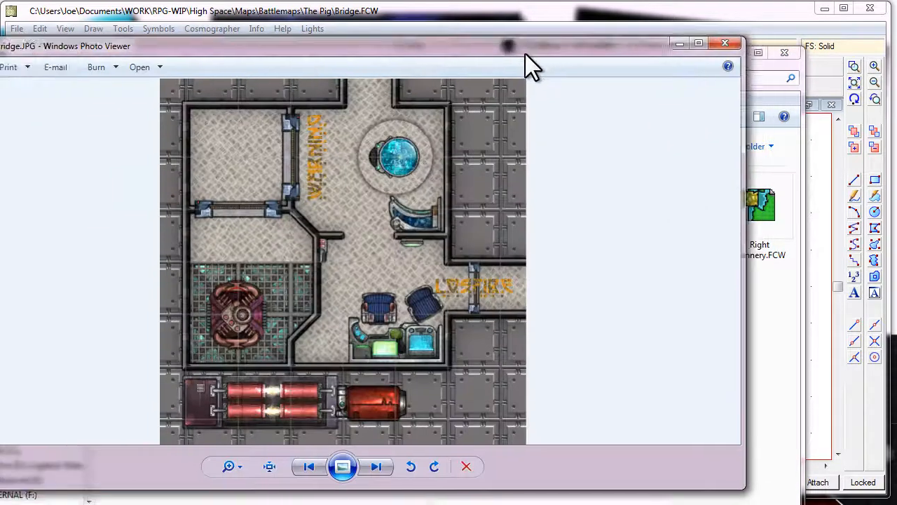
{"action": "left_click_drag", "start_coordinate": [525, 54], "coordinate": [493, 60]}
{"action": "left_click_drag", "start_coordinate": [514, 484], "coordinate": [514, 504]}
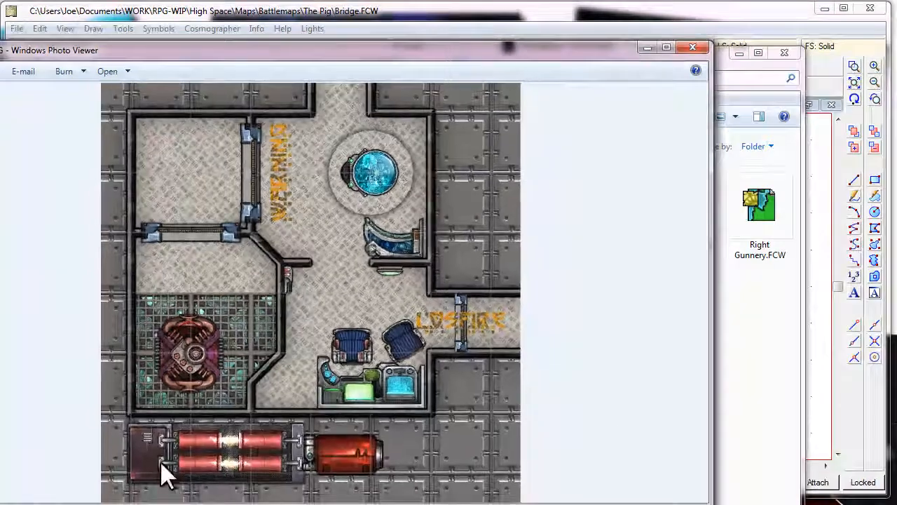
{"action": "left_click", "coordinate": [677, 49]}
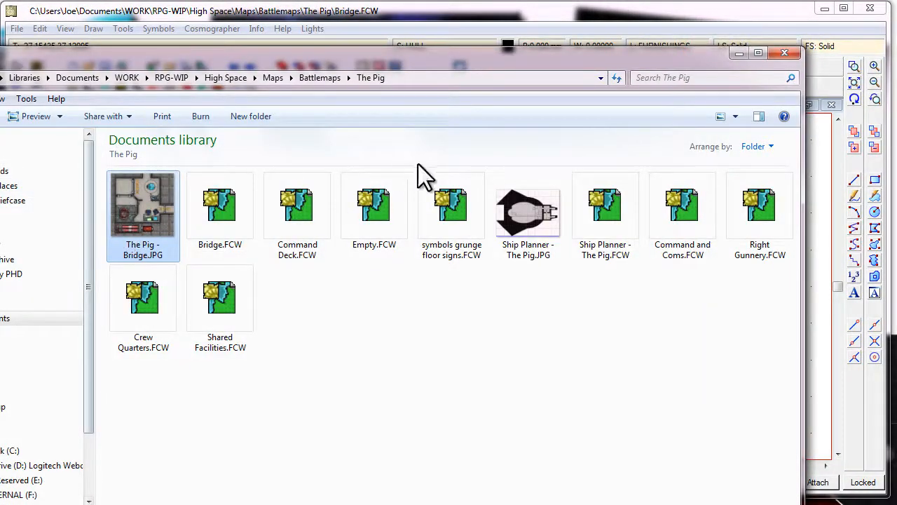
{"action": "left_click", "coordinate": [738, 53]}
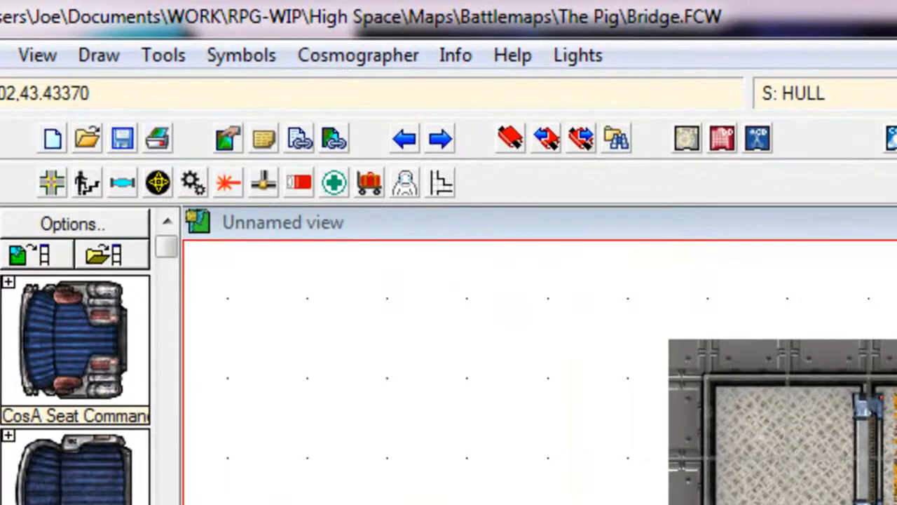
Step: Open the print settings and set the scale factor to a paper distance of 1'' for a drawing distance of 5'
{"action": "left_click", "coordinate": [159, 142]}
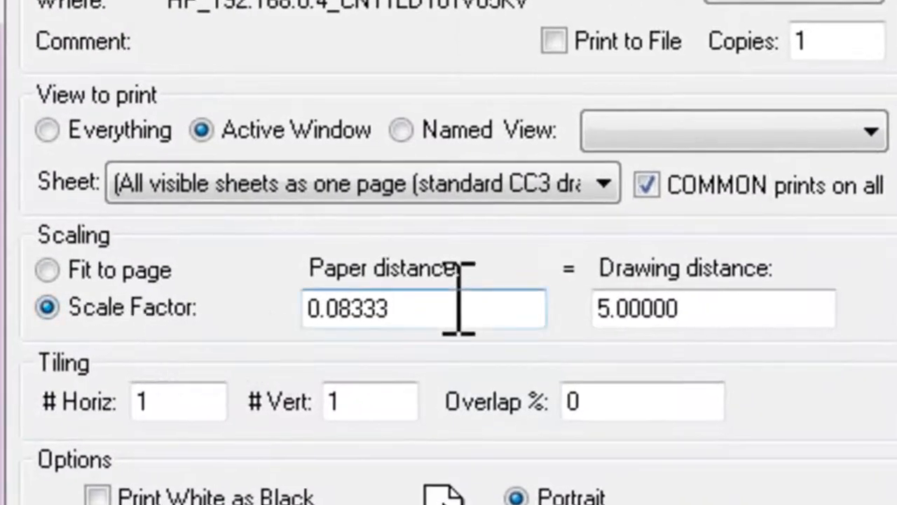
{"action": "double_click", "coordinate": [424, 305]}
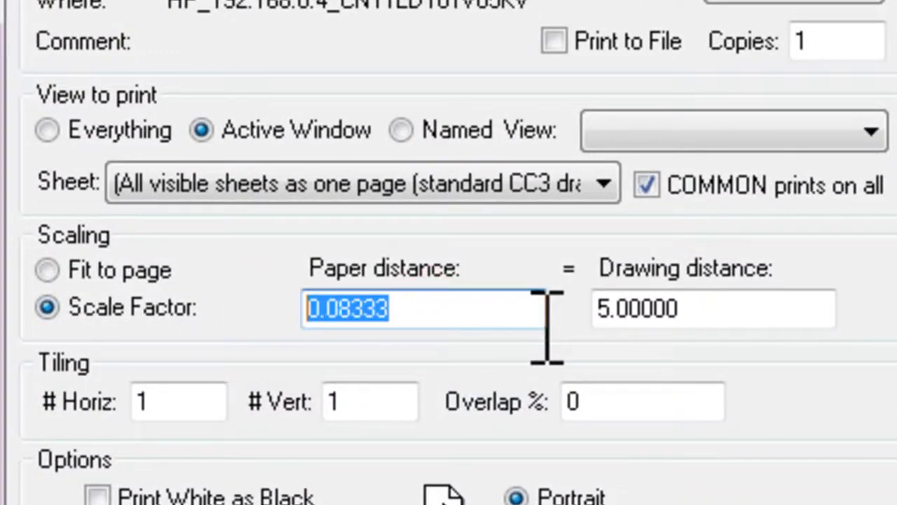
{"action": "type", "text": "1\""}
{"action": "key", "text": "Tab"}
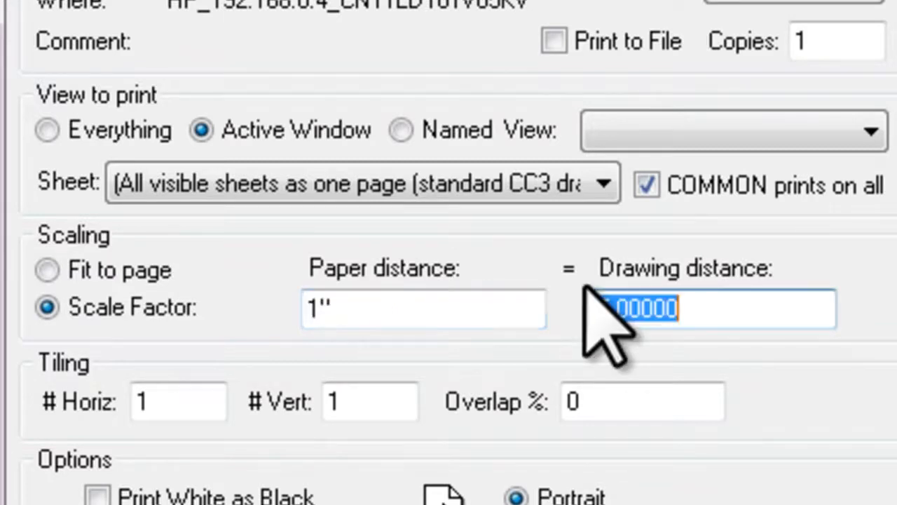
{"action": "type", "text": "5"}
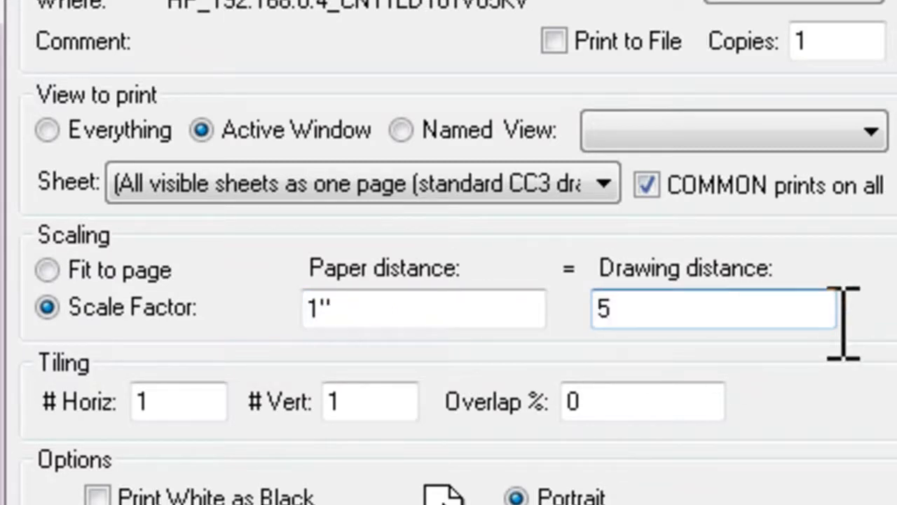
{"action": "type", "text": "'"}
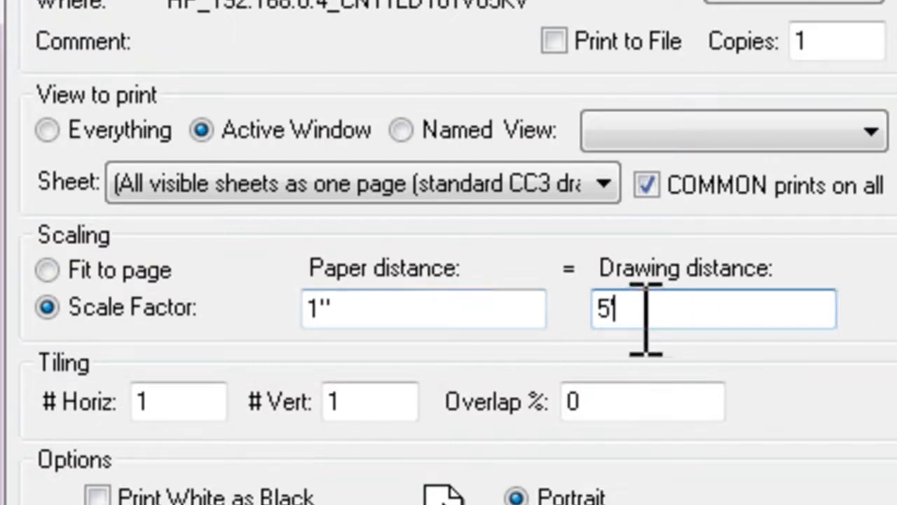
{"action": "left_click", "coordinate": [359, 305]}
{"action": "type", "text": "''"}
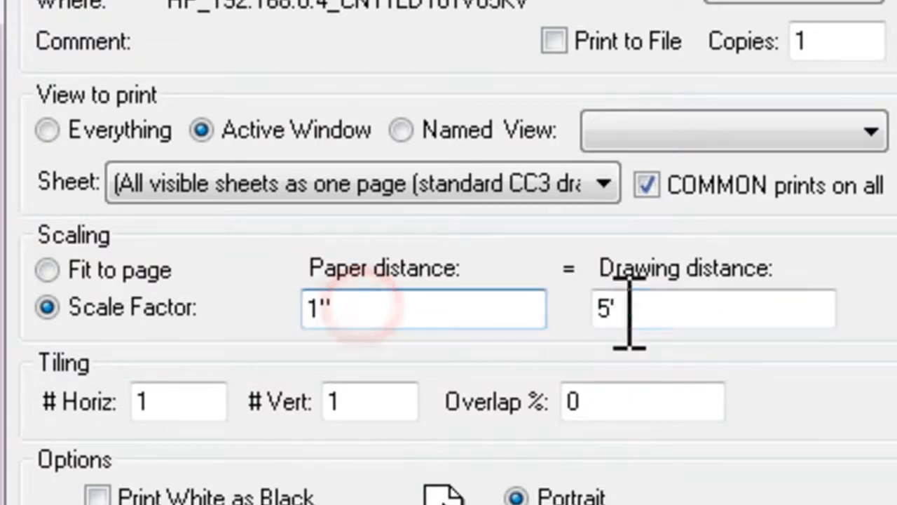
Step: Accept the scale of 1'' paper distance to 5' drawing distance and print the active window
{"action": "left_click", "coordinate": [617, 306]}
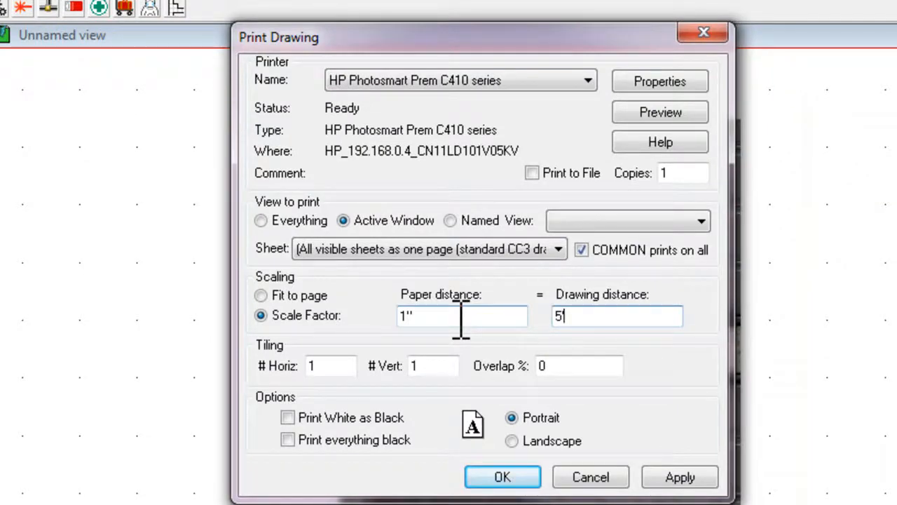
{"action": "left_click", "coordinate": [531, 482]}
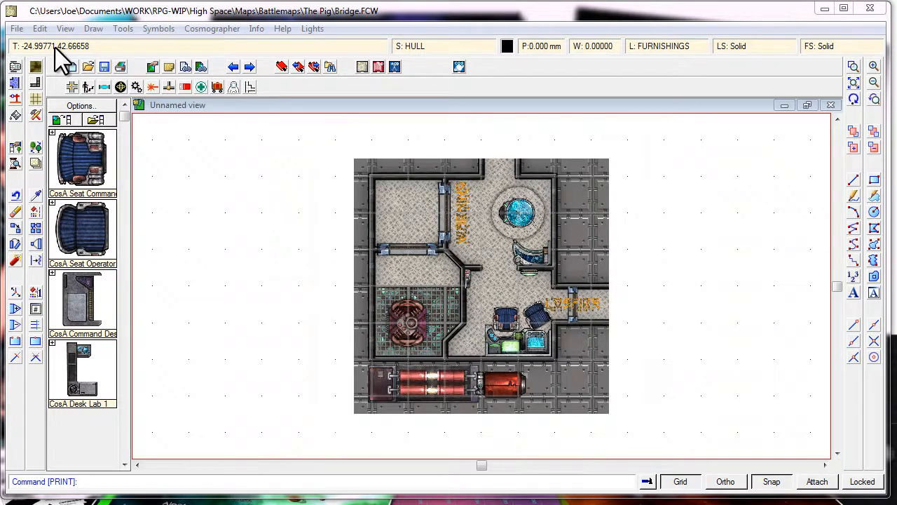
Step: Start saving a copy of the Bridge drawing with the file type Rectangular section JPEG
{"action": "left_click", "coordinate": [16, 28]}
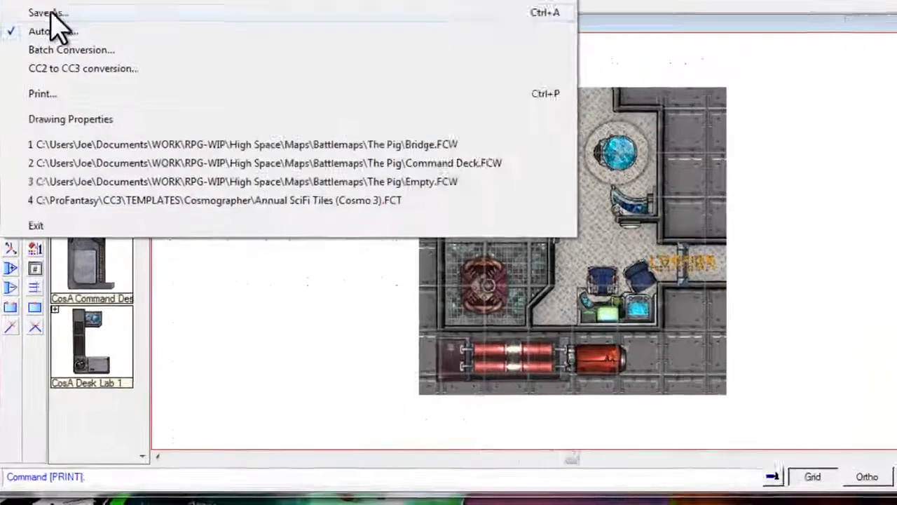
{"action": "left_click", "coordinate": [46, 96]}
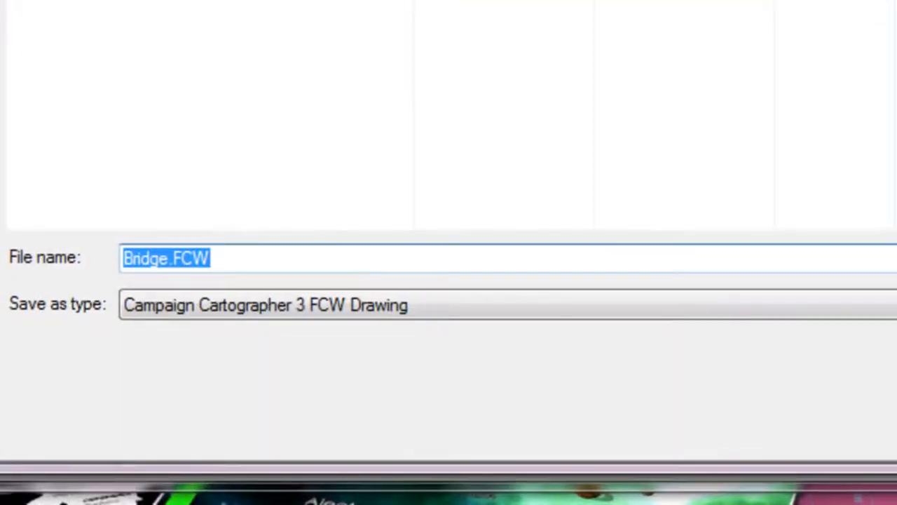
{"action": "left_click", "coordinate": [233, 303]}
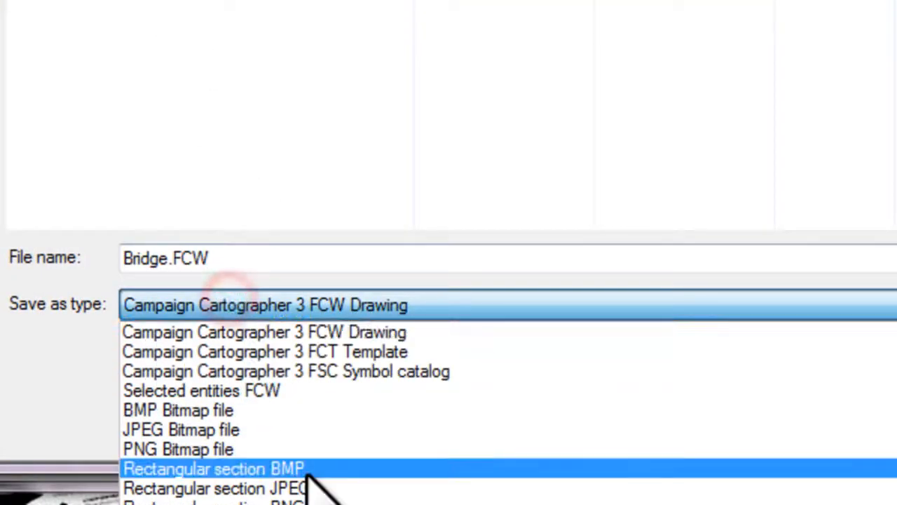
{"action": "left_click", "coordinate": [312, 484]}
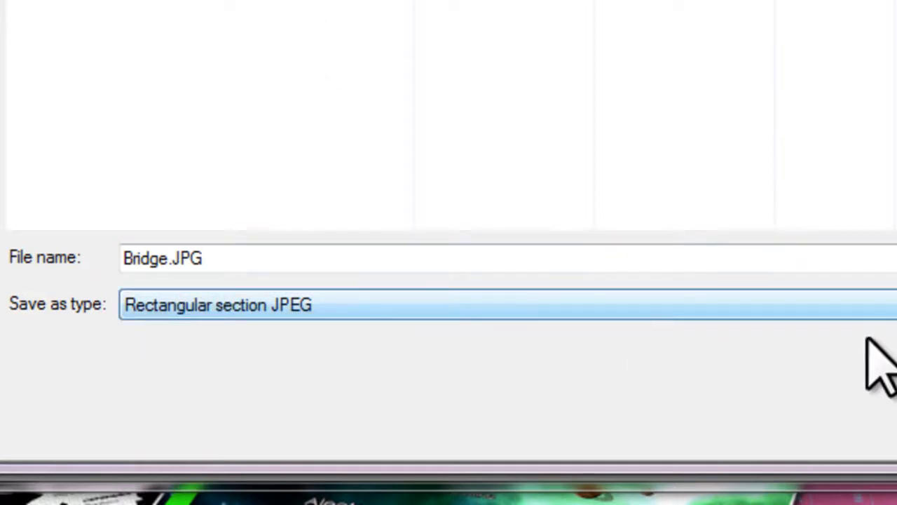
Step: Name the export file Bridge for Fantasy Grounds.JPG
{"action": "left_click", "coordinate": [169, 258]}
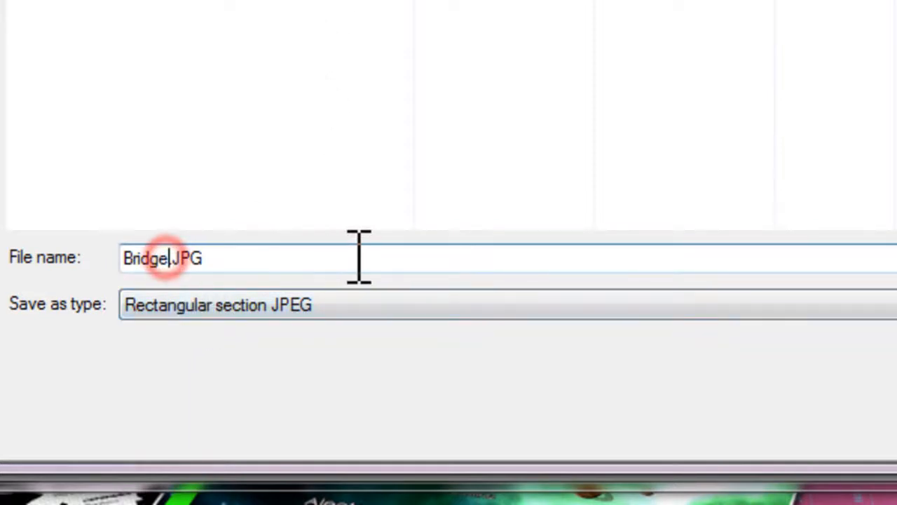
{"action": "type", "text": "for Fant"}
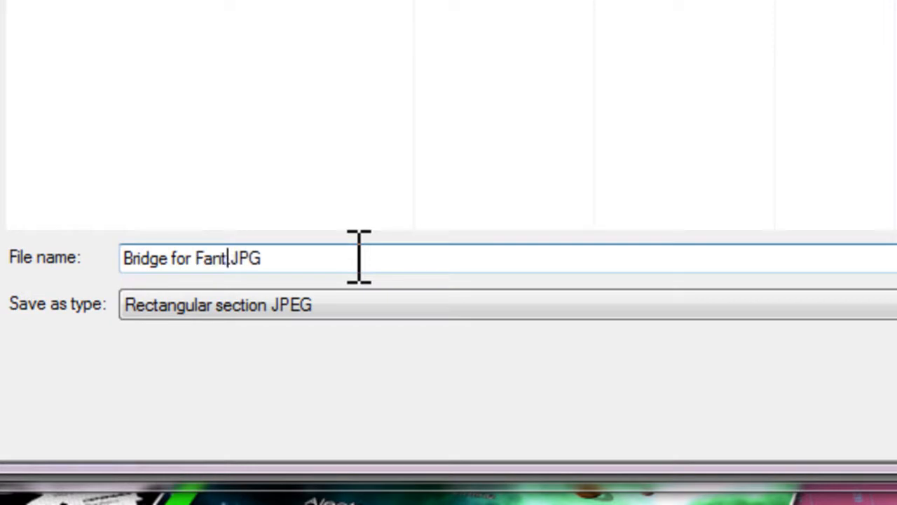
{"action": "type", "text": "a"}
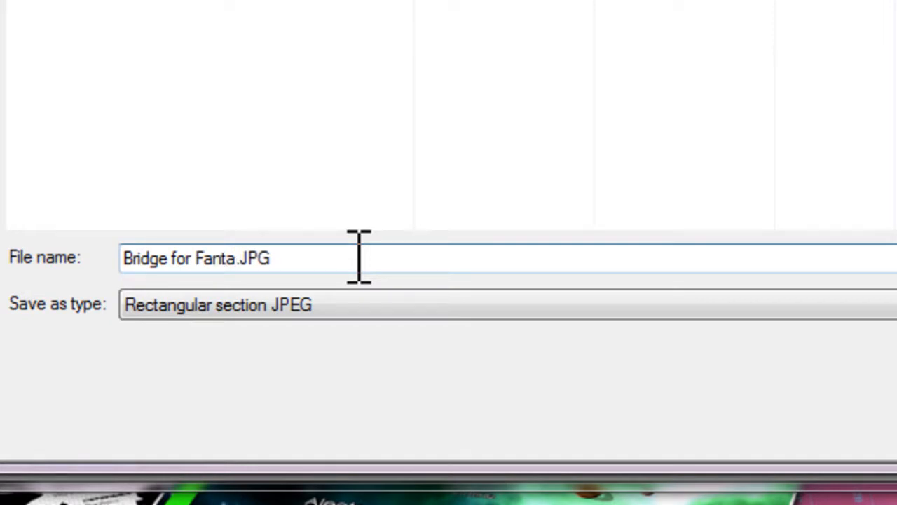
{"action": "type", "text": "sy Group"}
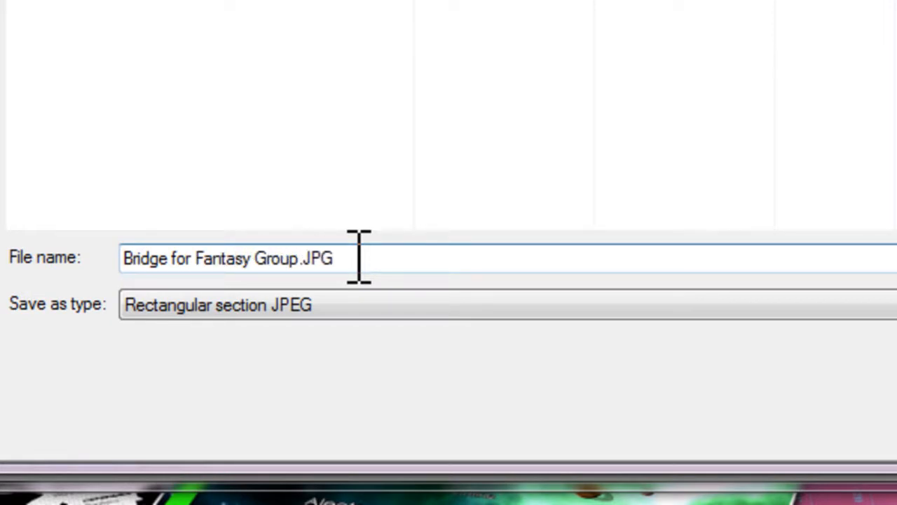
{"action": "key", "text": "BackSpace"}
{"action": "key", "text": "BackSpace"}
{"action": "type", "text": "on"}
{"action": "key", "text": "BackSpace"}
{"action": "key", "text": "BackSpace"}
{"action": "type", "text": "unds"}
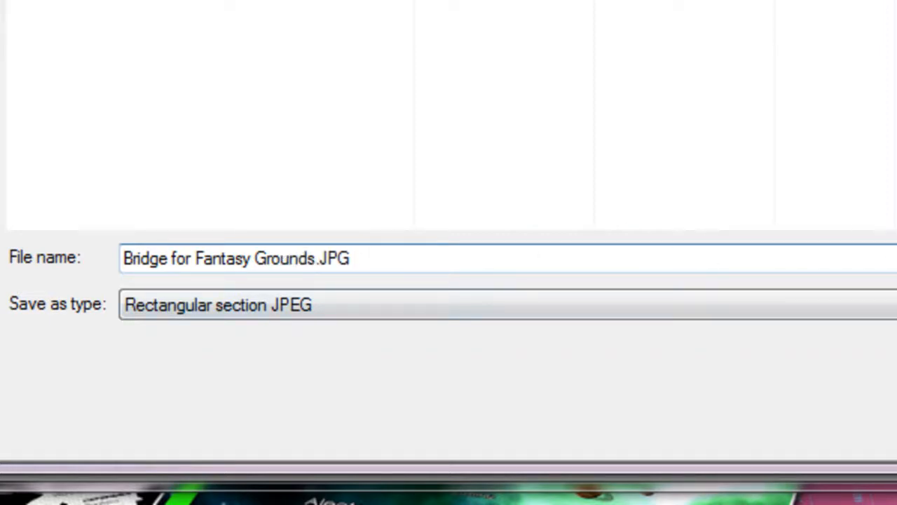
Step: Open the bitmap options for the export, and switch to Calculator to multiply 7 by 50
{"action": "key", "text": "Return"}
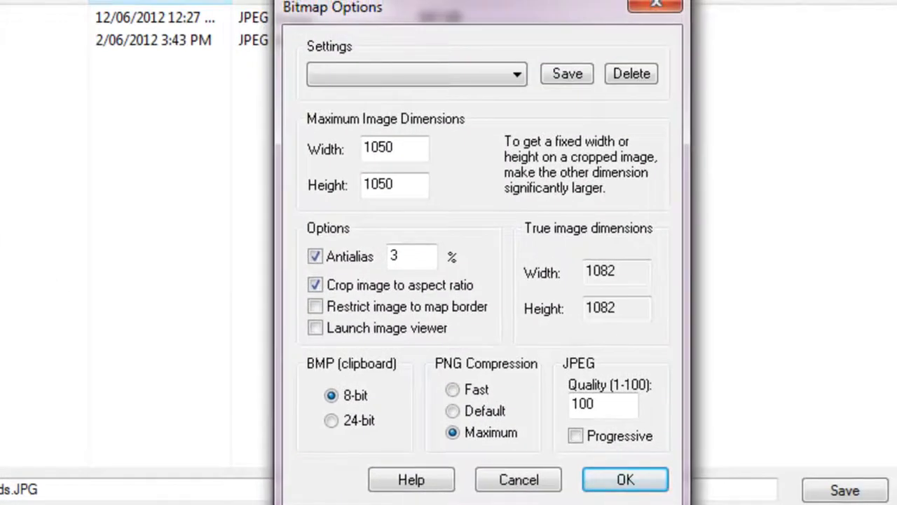
{"action": "key", "text": "alt+Tab"}
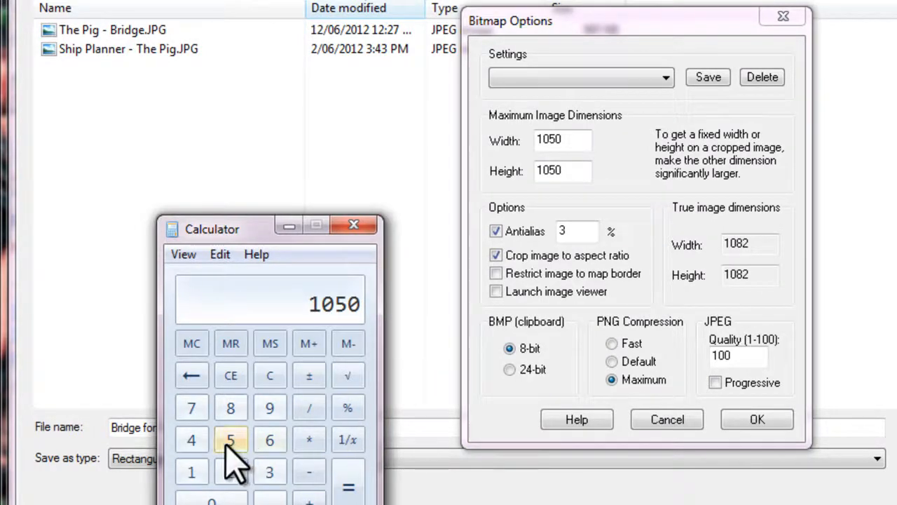
{"action": "left_click", "coordinate": [191, 408]}
{"action": "left_click", "coordinate": [308, 439]}
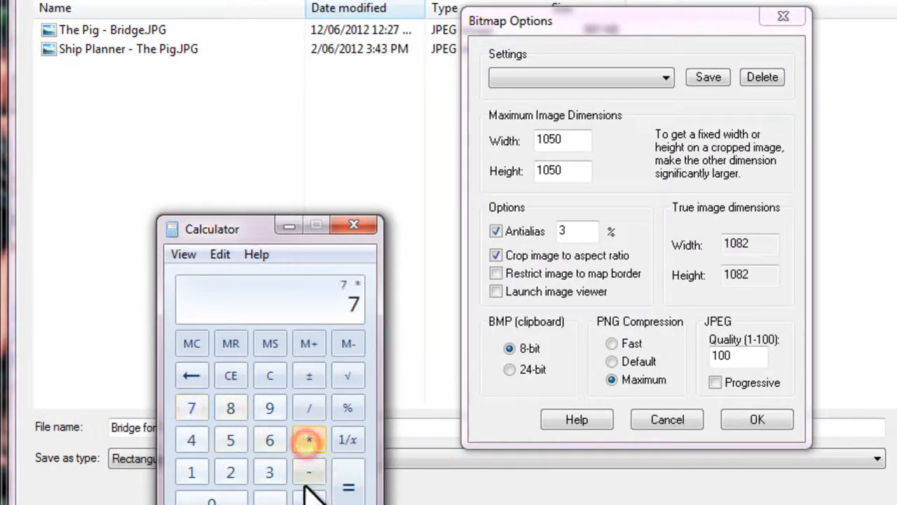
{"action": "left_click", "coordinate": [230, 439]}
{"action": "left_click", "coordinate": [228, 496]}
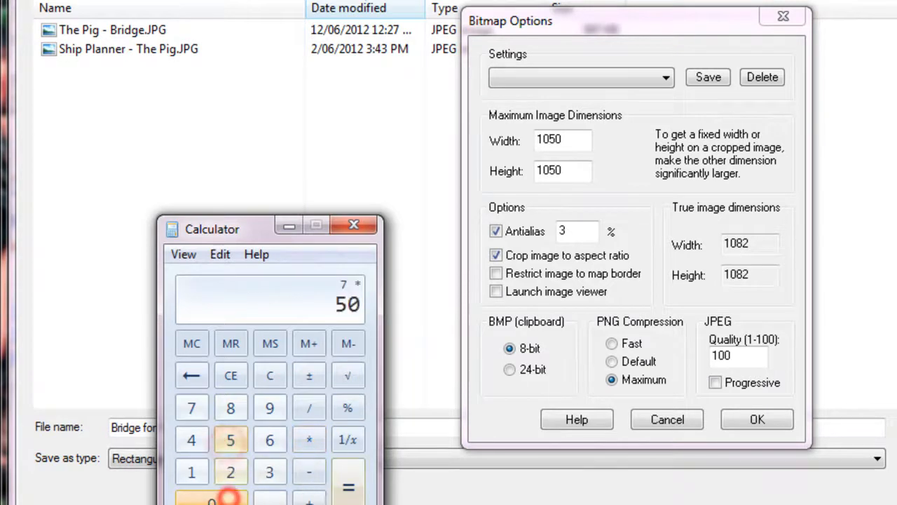
{"action": "left_click", "coordinate": [348, 487]}
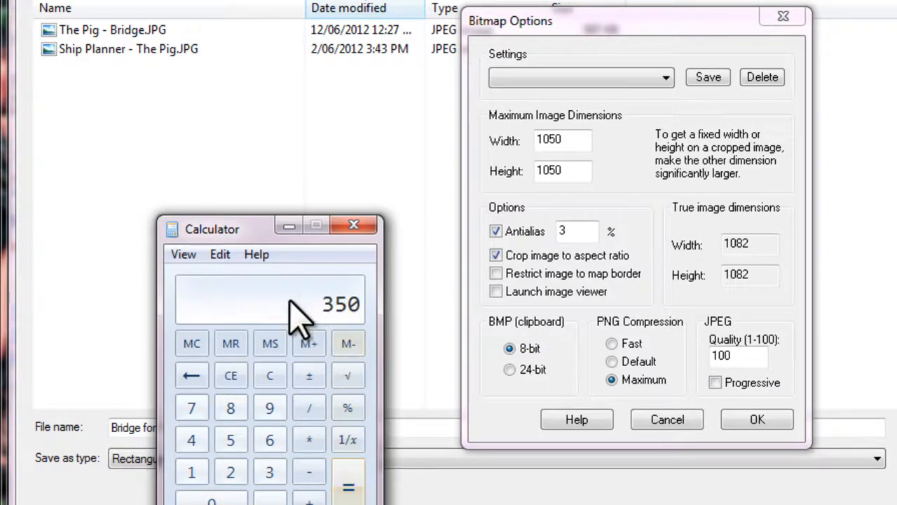
Step: Set the maximum image width and height to 350 pixels each and accept the bitmap options
{"action": "left_click", "coordinate": [564, 137]}
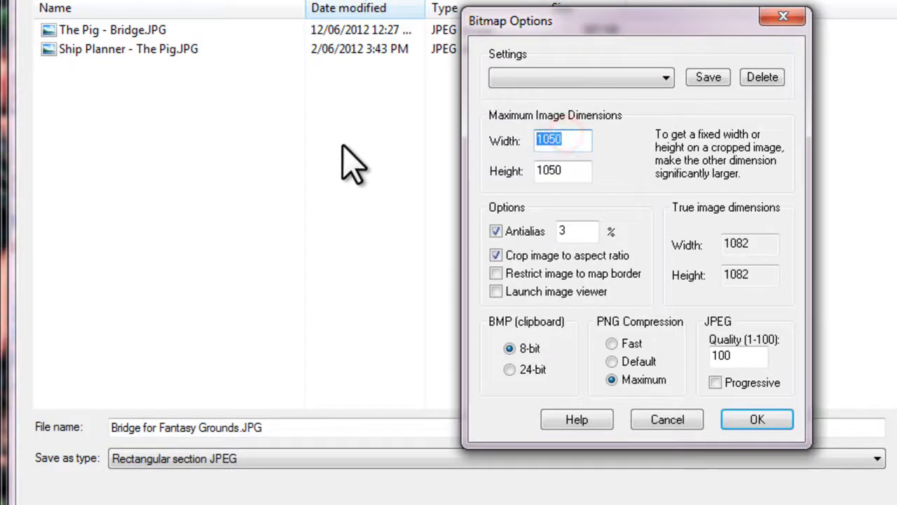
{"action": "type", "text": "350"}
{"action": "left_click", "coordinate": [570, 175]}
{"action": "double_click", "coordinate": [575, 175]}
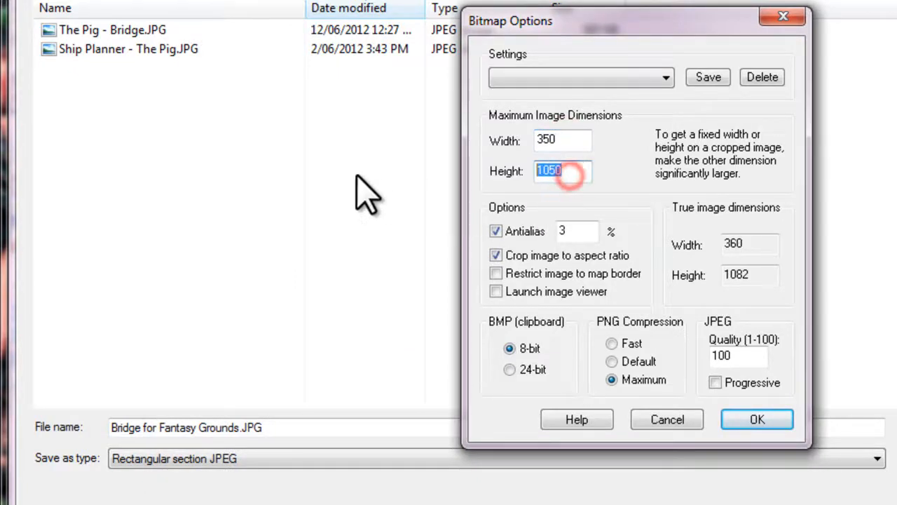
{"action": "type", "text": "350"}
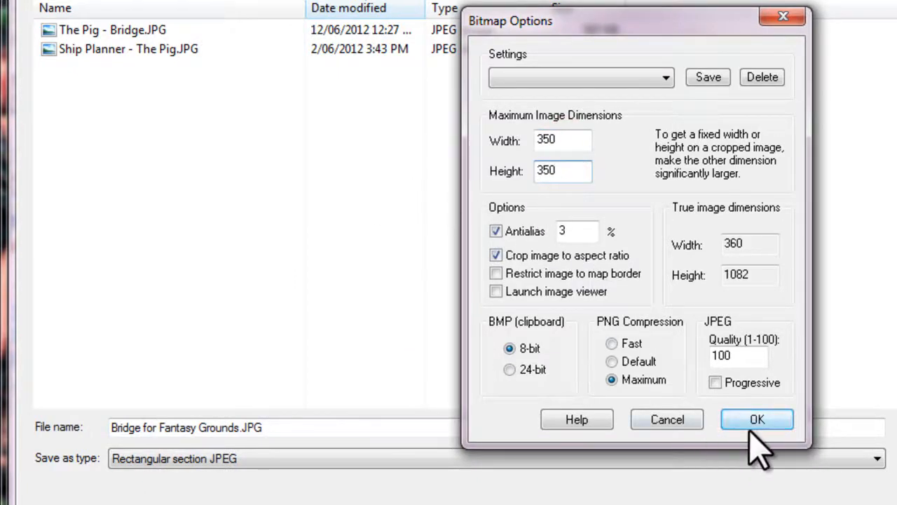
{"action": "key", "text": "Return"}
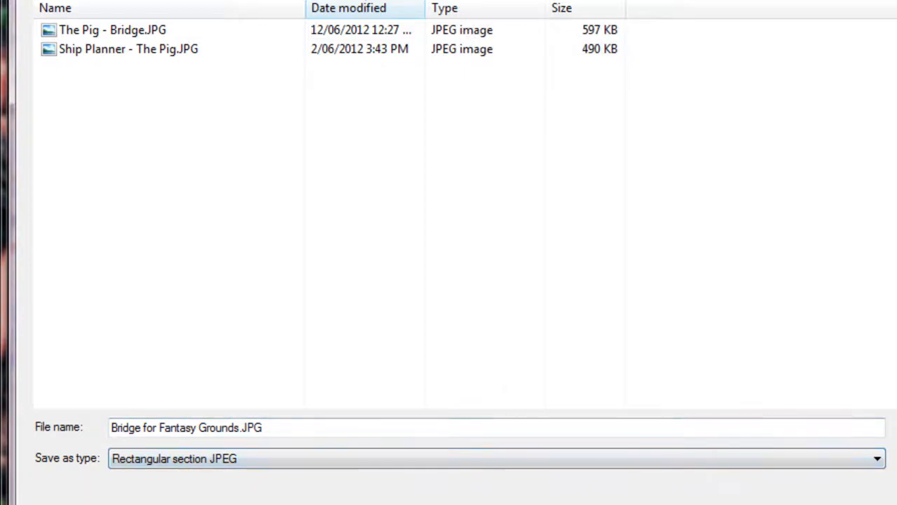
Step: Save the JPEG and define its export rectangle from the upper-left to the lower-right corner of the Bridge tile
{"action": "key", "text": "Return"}
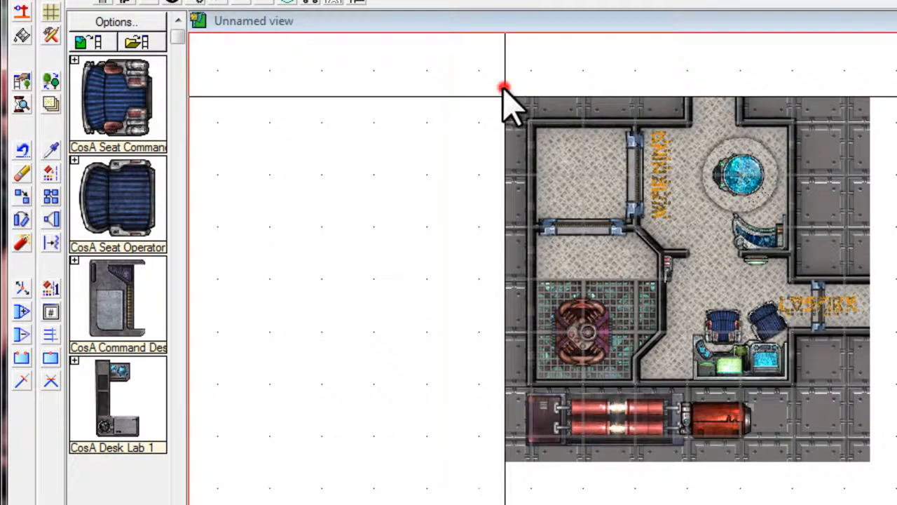
{"action": "left_click", "coordinate": [505, 96]}
{"action": "left_click", "coordinate": [869, 460]}
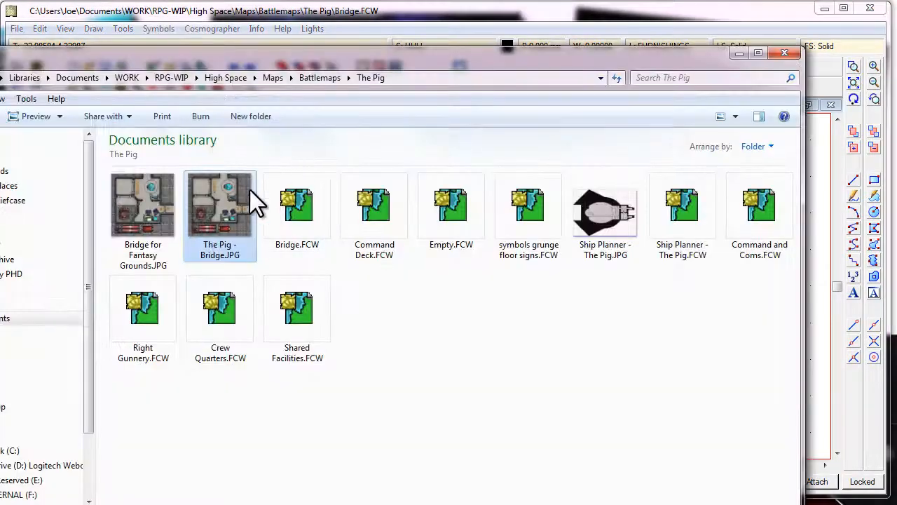
Step: View the exported Bridge for Fantasy Grounds.JPG from The Pig folder, and close both the viewer and the folder window
{"action": "double_click", "coordinate": [149, 202]}
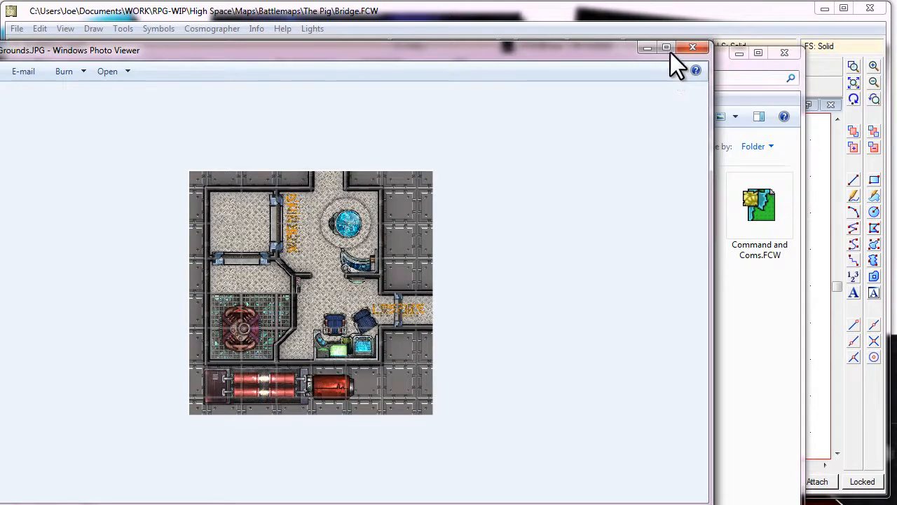
{"action": "left_click", "coordinate": [693, 48]}
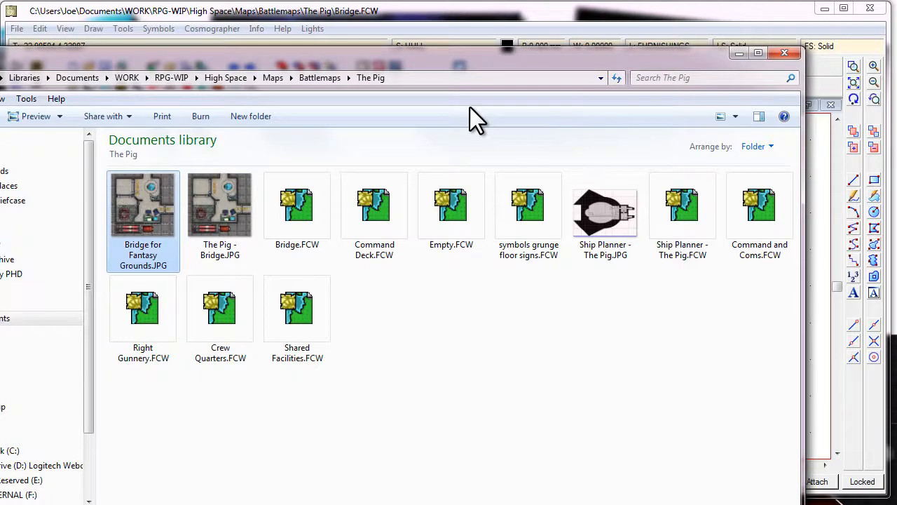
{"action": "left_click", "coordinate": [785, 54]}
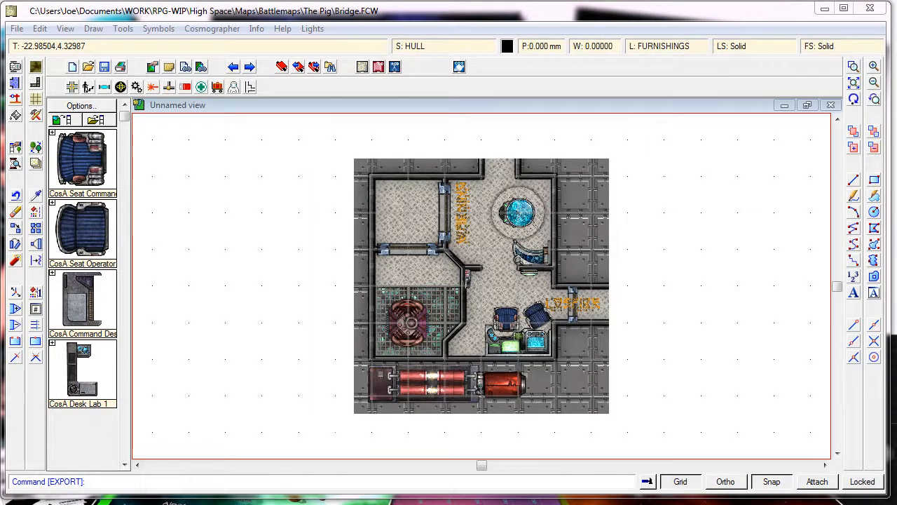
Step: Switch to Windows Explorer and open the Alien folder inside High Space, Maps, Tiles, HighSpace Mission Tiles
{"action": "key", "text": "alt+Tab"}
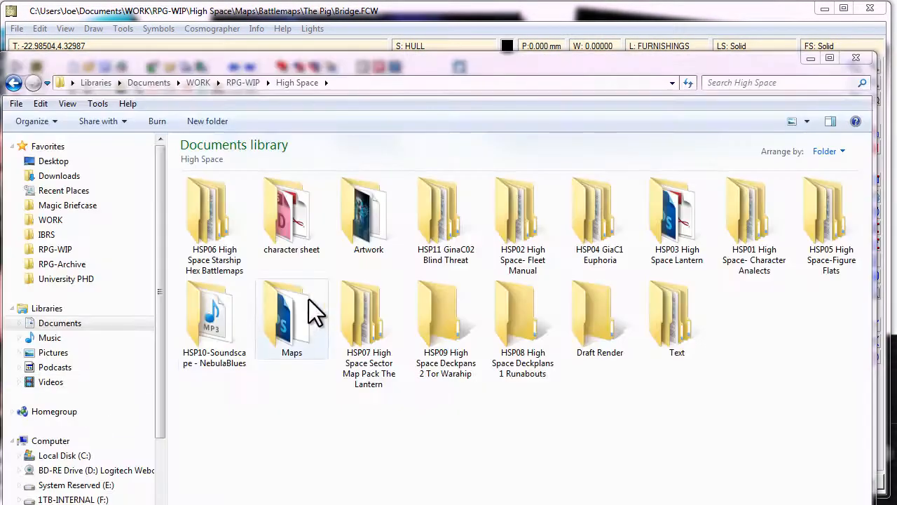
{"action": "double_click", "coordinate": [290, 306]}
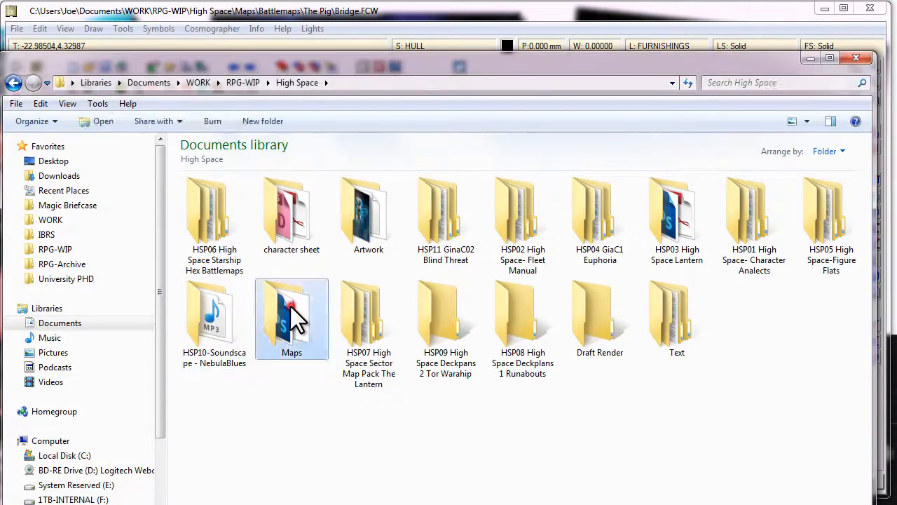
{"action": "double_click", "coordinate": [223, 228]}
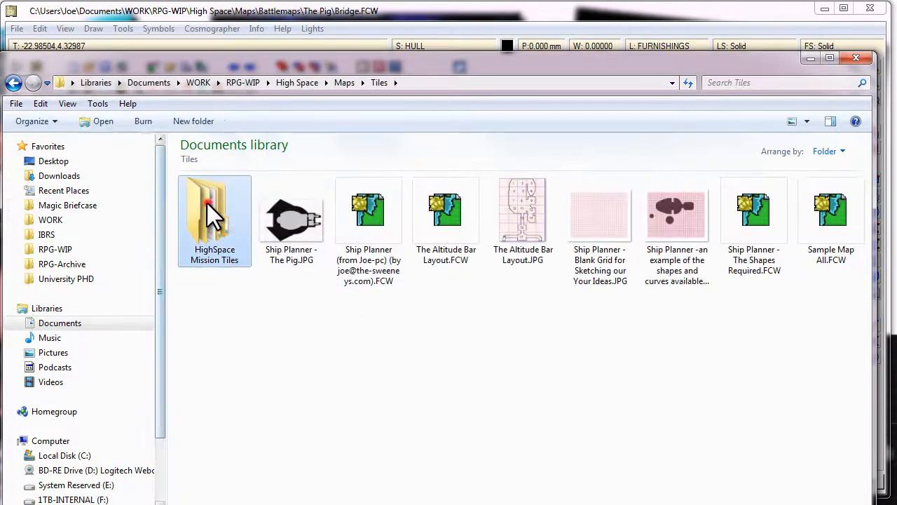
{"action": "double_click", "coordinate": [207, 203]}
{"action": "double_click", "coordinate": [293, 214]}
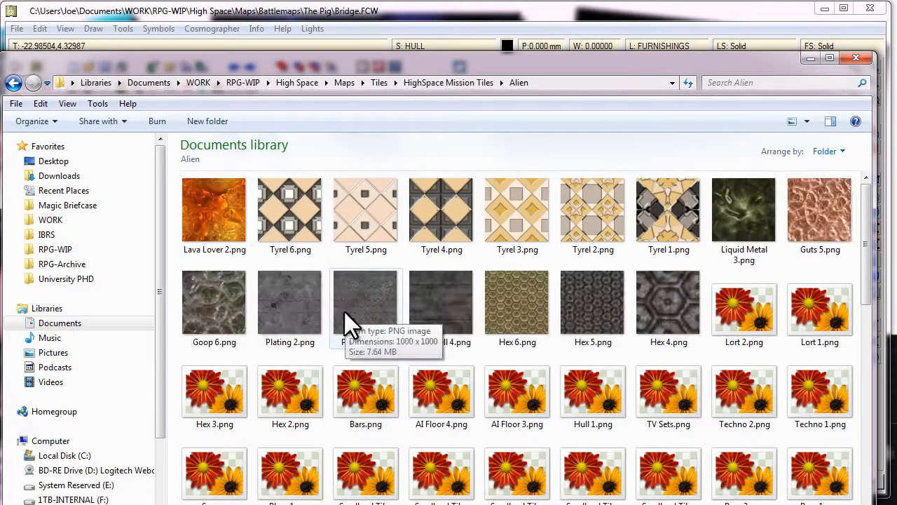
Step: Browse the Alien tile images and view Boil 2.png and Meat Chunks 1.png at larger size
{"action": "scroll", "coordinate": [344, 312], "scroll_direction": "down", "scroll_amount": 3}
{"action": "scroll", "coordinate": [345, 312], "scroll_direction": "up", "scroll_amount": 2}
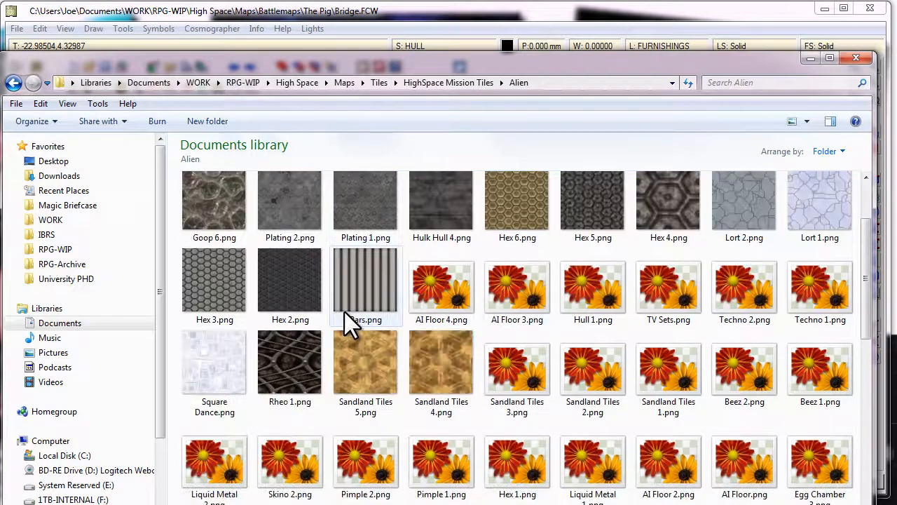
{"action": "scroll", "coordinate": [344, 312], "scroll_direction": "down", "scroll_amount": 4}
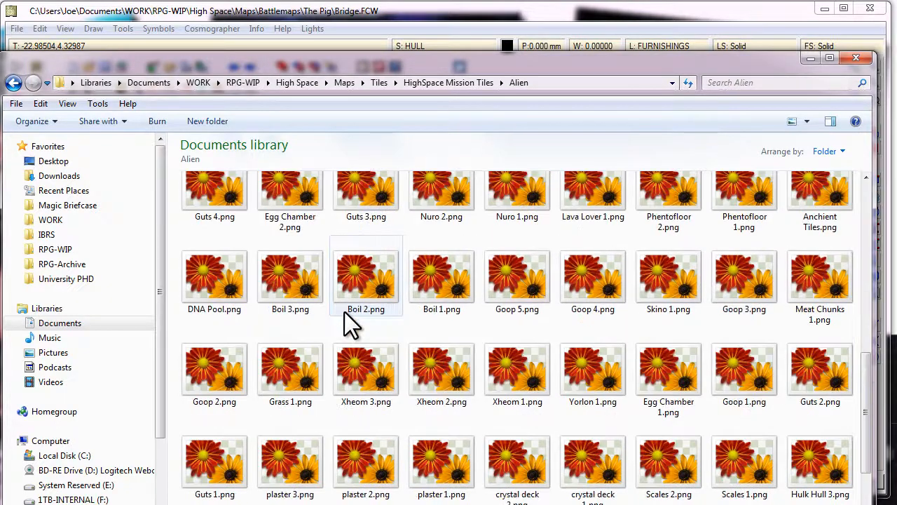
{"action": "scroll", "coordinate": [344, 312], "scroll_direction": "up", "scroll_amount": 1}
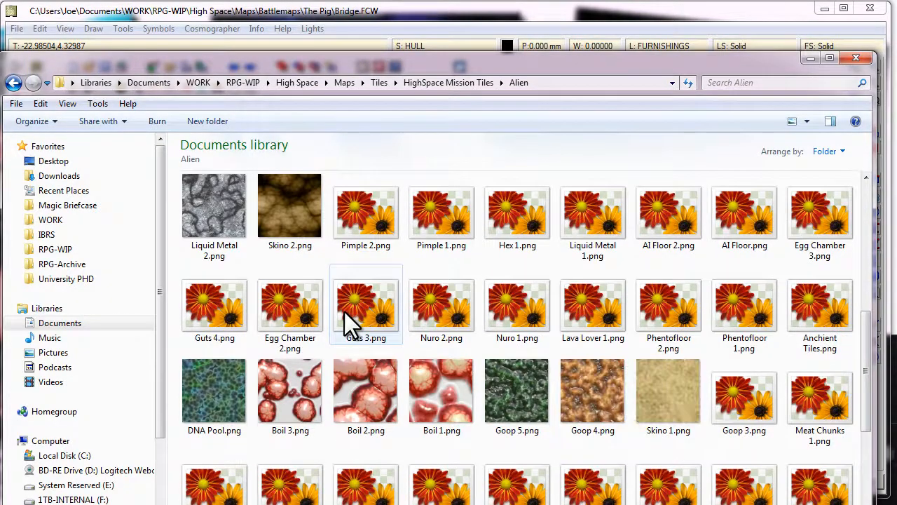
{"action": "double_click", "coordinate": [364, 386]}
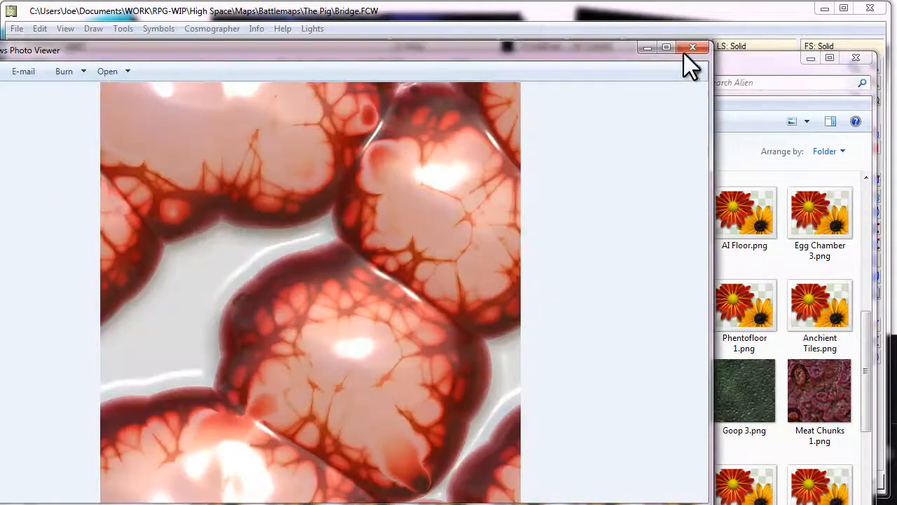
{"action": "left_click", "coordinate": [694, 47]}
{"action": "double_click", "coordinate": [789, 392]}
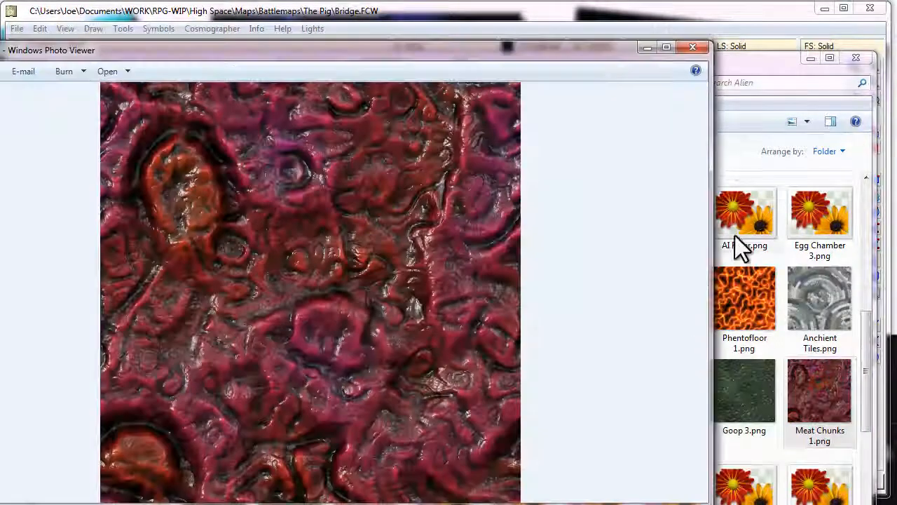
{"action": "left_click", "coordinate": [693, 47]}
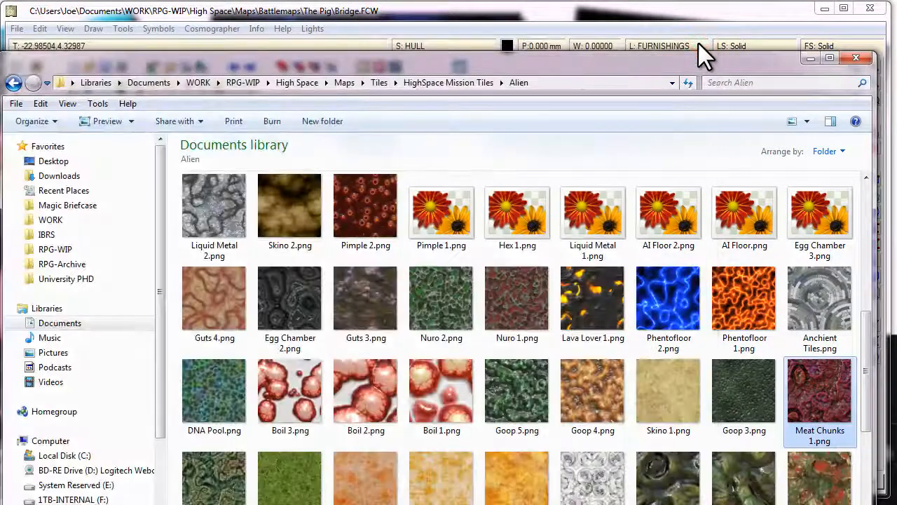